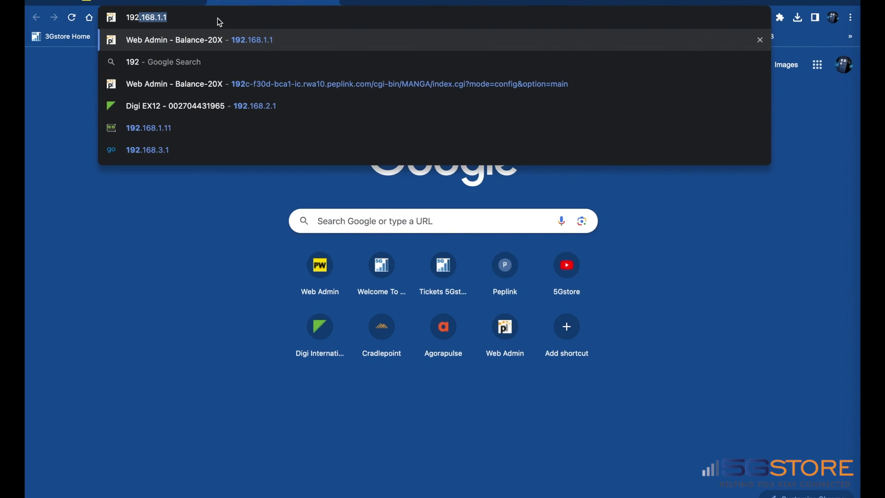
- Load the Balance-20X dashboard, then switch to the support.cgi Support Information page
{"action": "key", "text": "Return"}
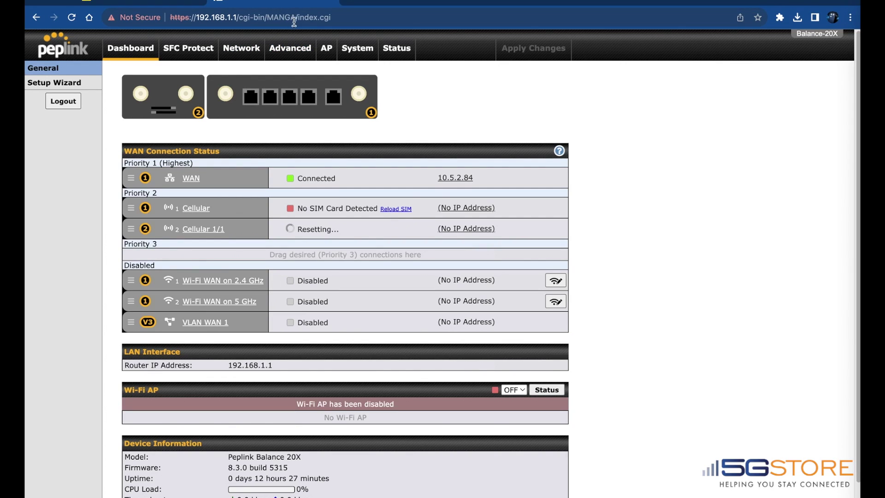
{"action": "double_click", "coordinate": [302, 20]}
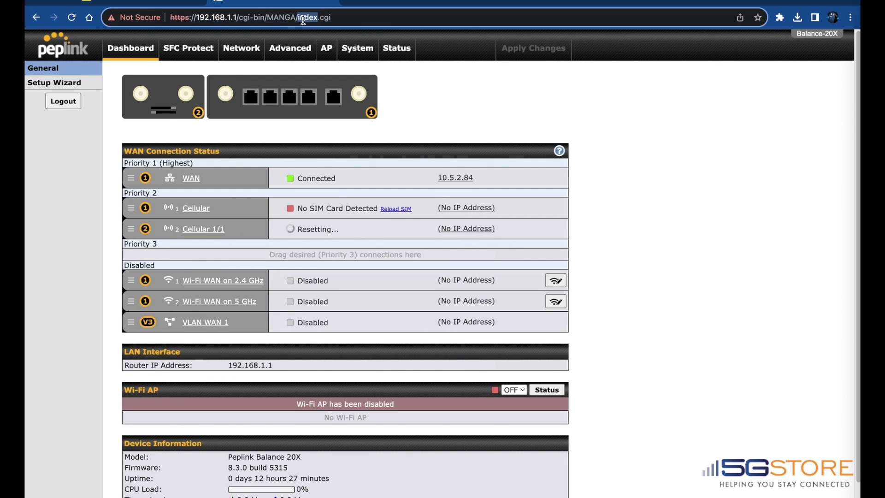
{"action": "type", "text": "support"}
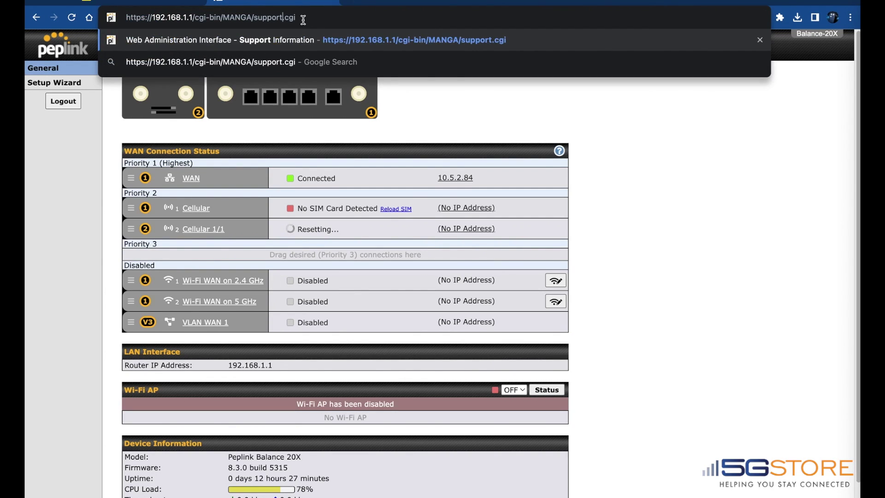
{"action": "key", "text": "Return"}
{"action": "scroll", "coordinate": [156, 196], "scroll_direction": "down", "scroll_amount": 1}
{"action": "scroll", "coordinate": [156, 196], "scroll_direction": "down", "scroll_amount": 5}
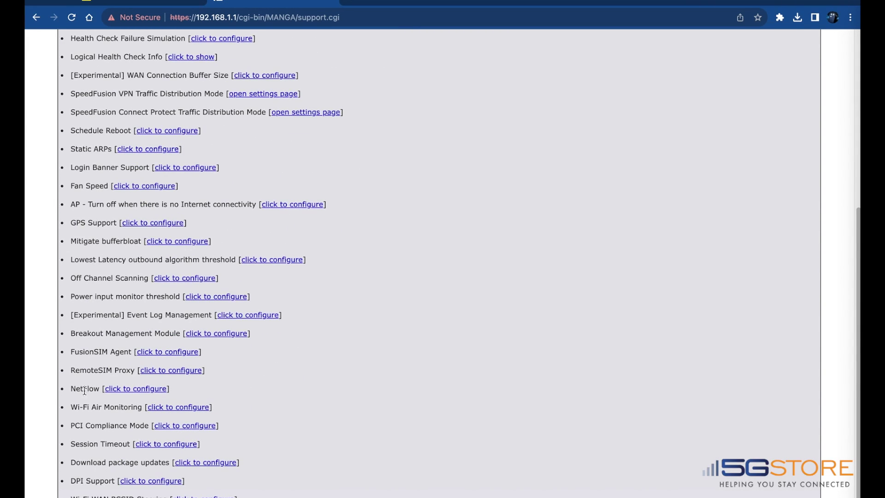
- Enable the FusionSIM Agent with data port 50000 and save it
{"action": "left_click", "coordinate": [162, 352]}
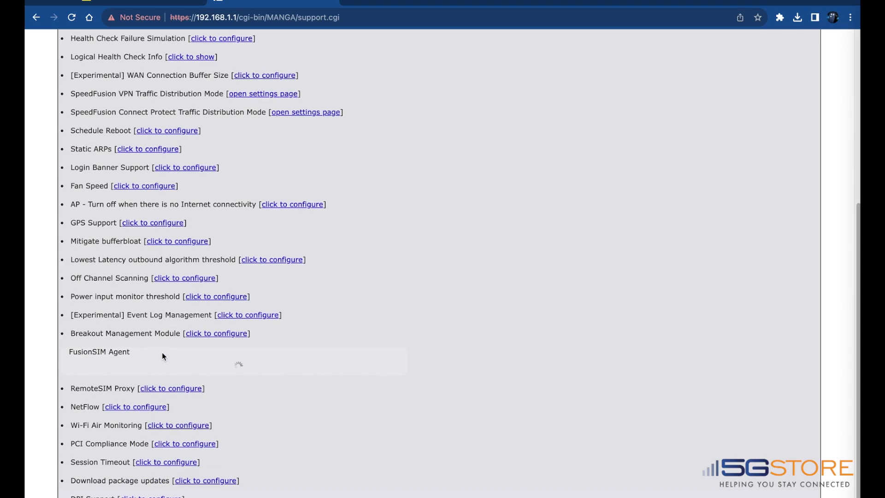
{"action": "left_click", "coordinate": [82, 367]}
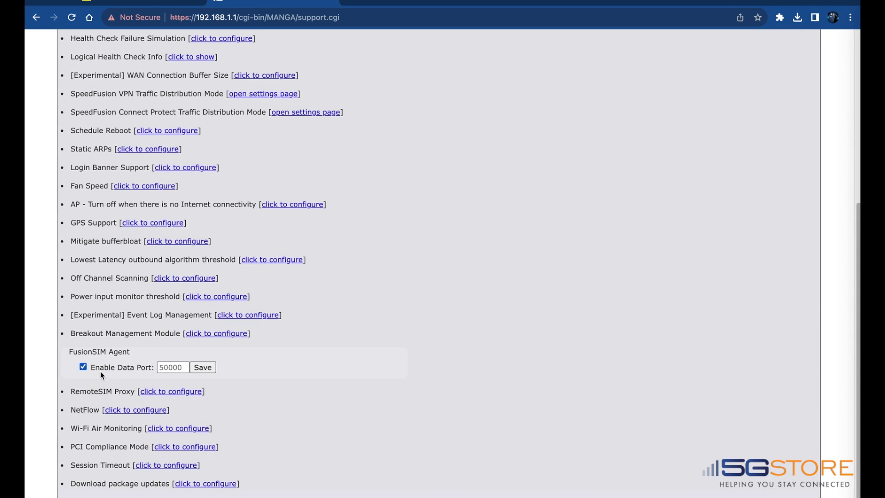
{"action": "left_click", "coordinate": [179, 367]}
{"action": "type", "text": "50000"}
{"action": "left_click", "coordinate": [203, 367]}
{"action": "left_click", "coordinate": [493, 299]}
- Return to index.cgi and apply the pending configuration changes
{"action": "double_click", "coordinate": [315, 18]}
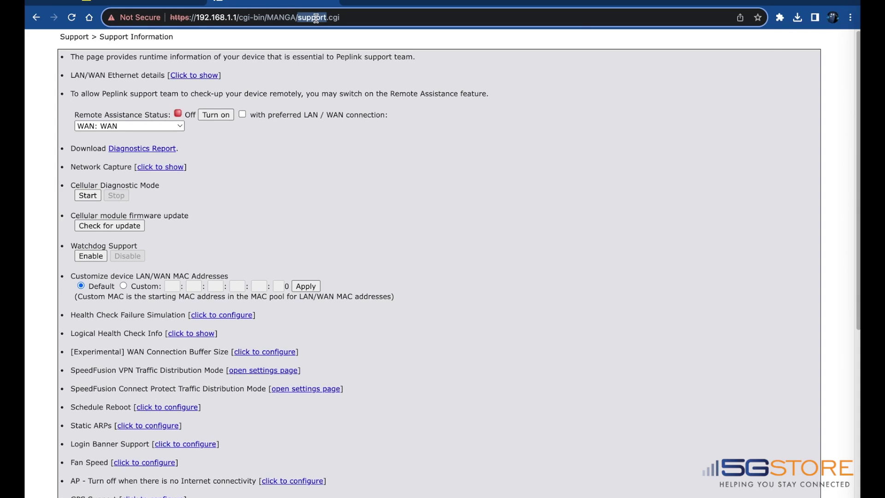
{"action": "type", "text": "index"}
{"action": "key", "text": "Return"}
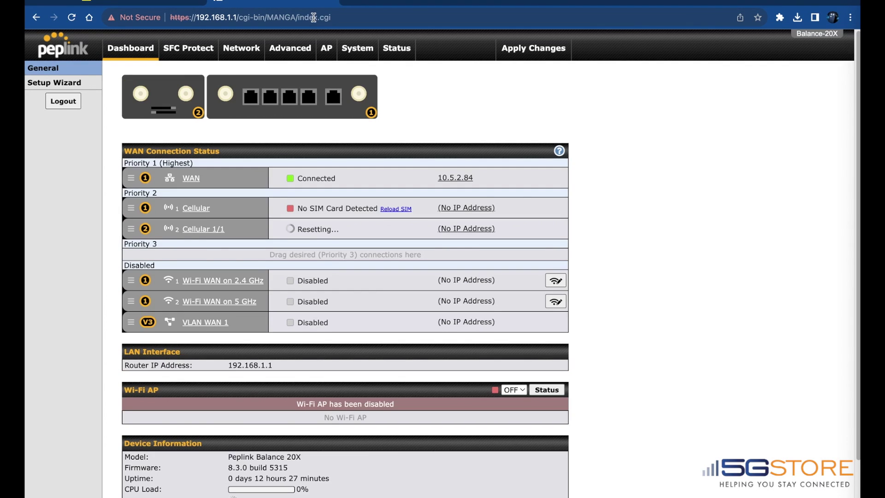
{"action": "left_click", "coordinate": [549, 53]}
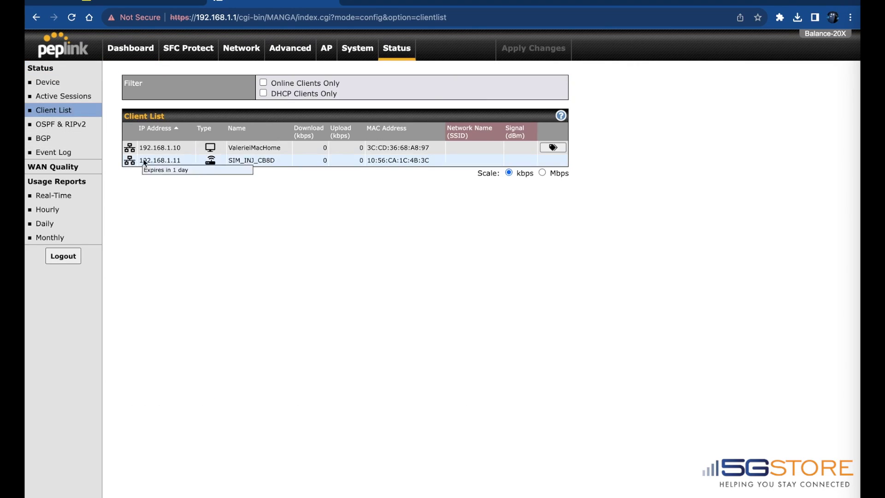
- Check the injector's client list entry and load 192.168.1.11 in a new tab
{"action": "left_click", "coordinate": [269, 161]}
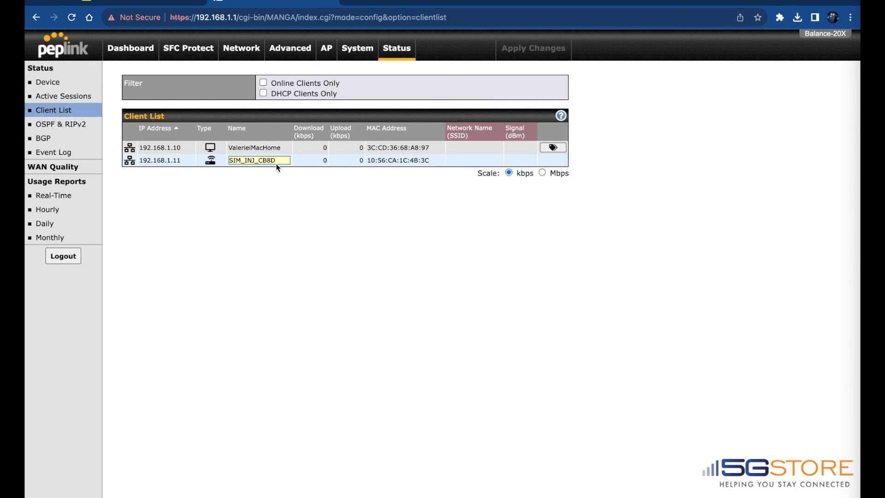
{"action": "key", "text": "Return"}
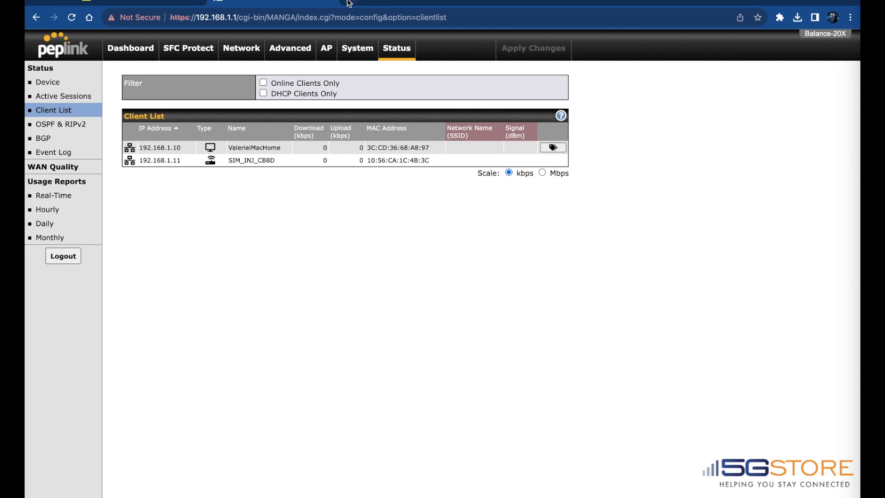
{"action": "left_click", "coordinate": [347, 2]}
{"action": "type", "text": "192.1"}
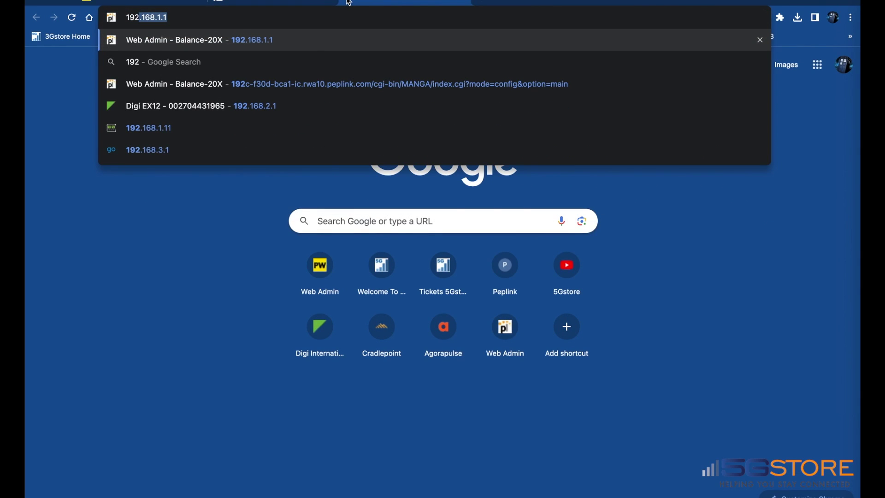
{"action": "type", "text": "68.1.11"}
{"action": "key", "text": "Return"}
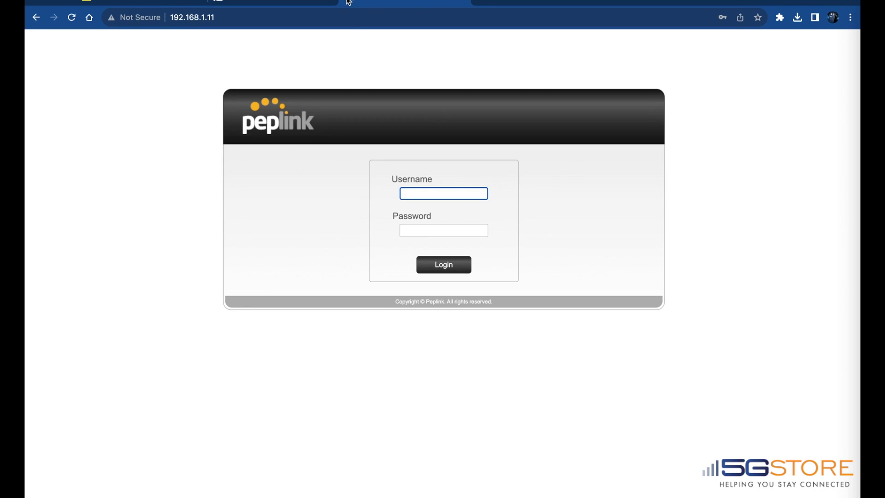
- Log in to the SIM injector as admin with its password and check the Data Port in Settings
{"action": "type", "text": "admin"}
{"action": "key", "text": "Tab"}
{"action": "type", "text": "admin"}
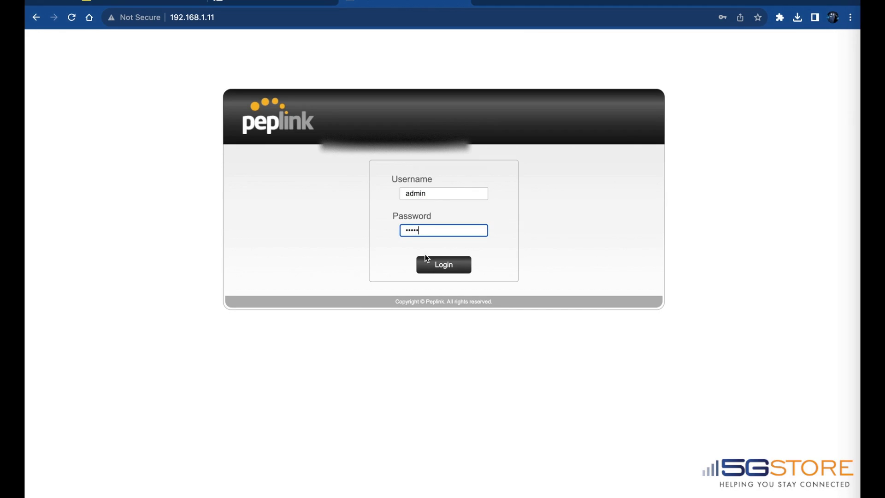
{"action": "left_click", "coordinate": [432, 271]}
{"action": "left_click", "coordinate": [539, 161]}
{"action": "left_click", "coordinate": [759, 35]}
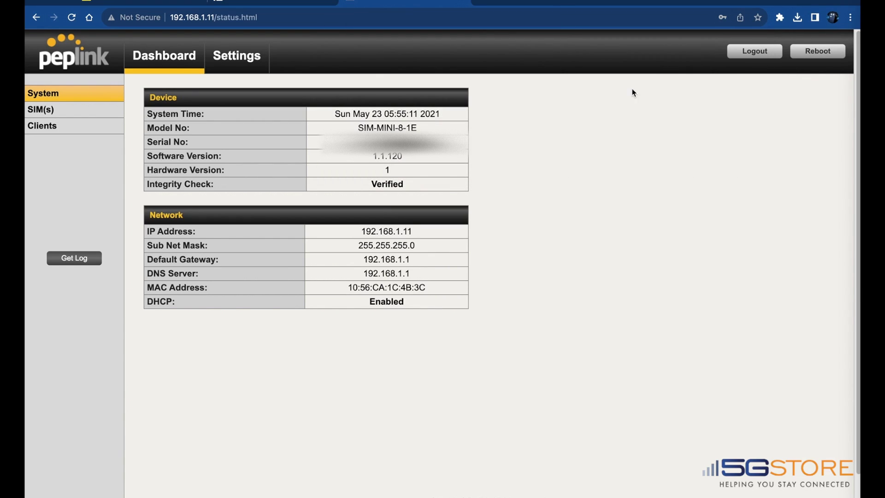
{"action": "left_click", "coordinate": [236, 55]}
{"action": "double_click", "coordinate": [325, 252]}
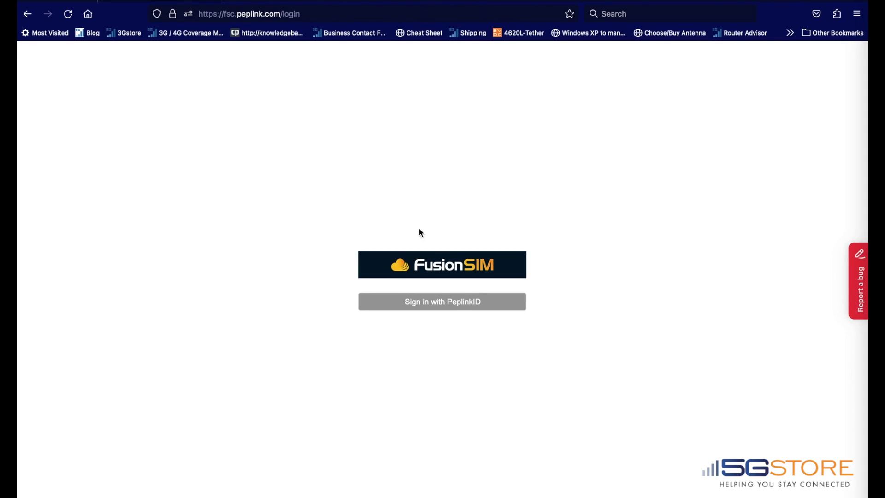
- Sign in with PeplinkID and save 'AT&T' as the service provider name
{"action": "left_click", "coordinate": [459, 302]}
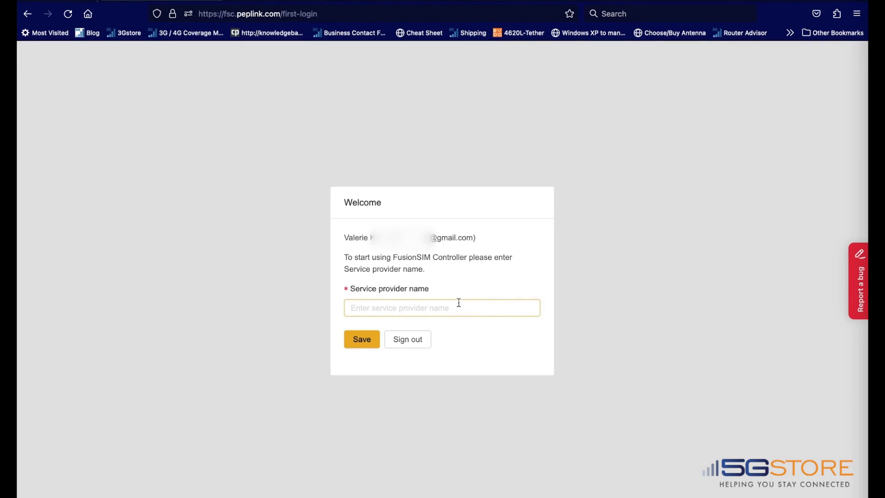
{"action": "left_click", "coordinate": [359, 312]}
{"action": "type", "text": "AT&T"}
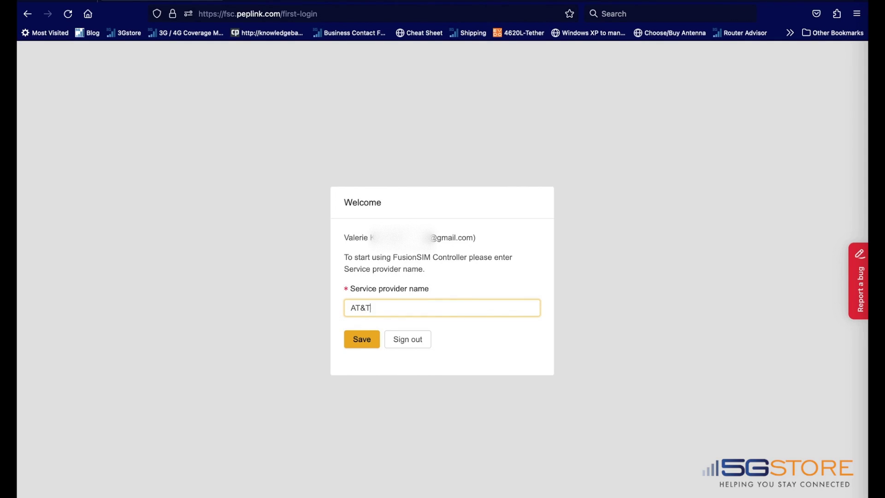
{"action": "left_click", "coordinate": [361, 339]}
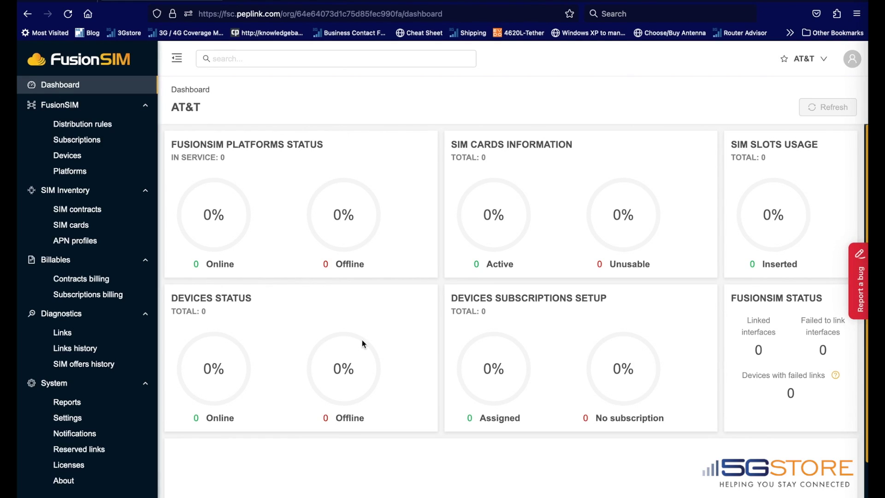
- Add a SIM Injector platform named 'SIM Injector Mini' with the injector's serial number
{"action": "left_click", "coordinate": [66, 174]}
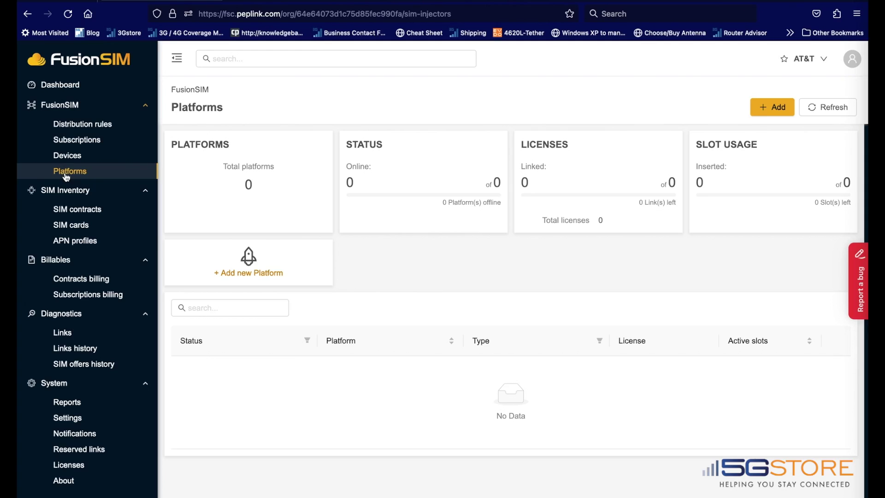
{"action": "left_click", "coordinate": [251, 272]}
{"action": "left_click", "coordinate": [581, 111]}
{"action": "left_click", "coordinate": [581, 131]}
{"action": "left_click", "coordinate": [576, 157]}
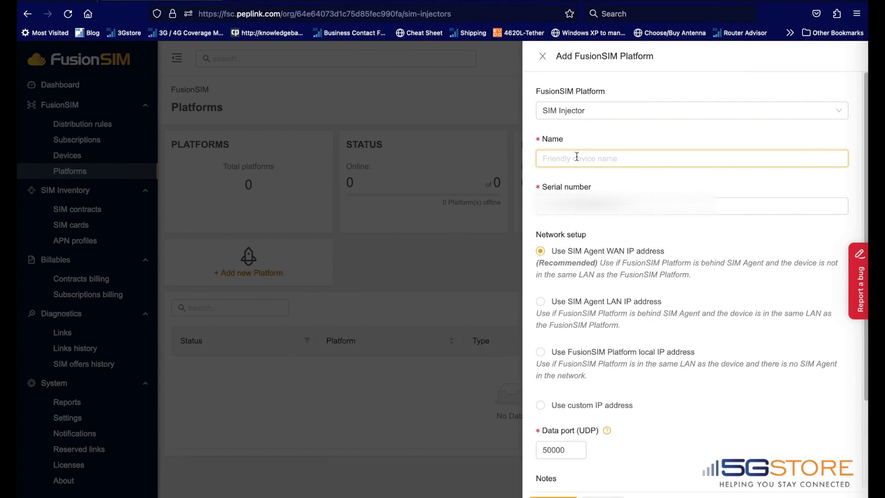
{"action": "type", "text": "SIM Injector Mini"}
{"action": "key", "text": "Tab"}
{"action": "key", "text": "ctrl+v"}
- Give the platform a custom IP address and save it
{"action": "scroll", "coordinate": [556, 405], "scroll_direction": "down", "scroll_amount": 1}
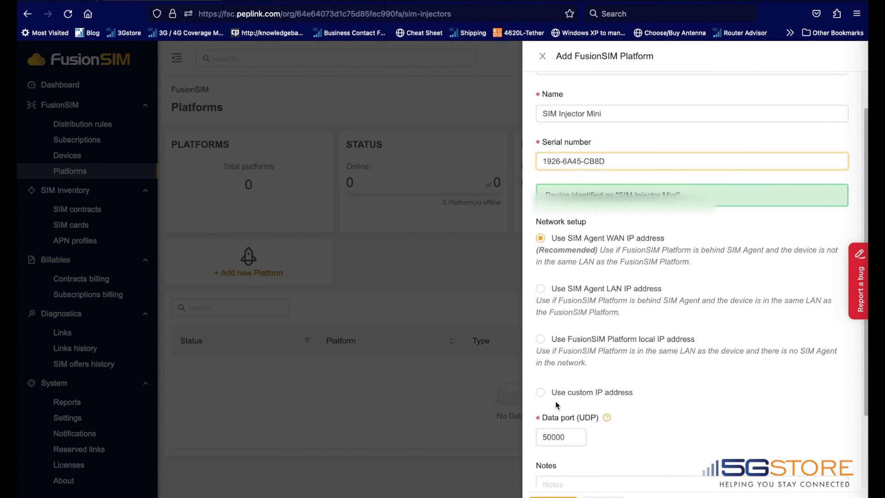
{"action": "left_click", "coordinate": [540, 391]}
{"action": "scroll", "coordinate": [549, 391], "scroll_direction": "down", "scroll_amount": 2}
{"action": "left_click", "coordinate": [566, 359]}
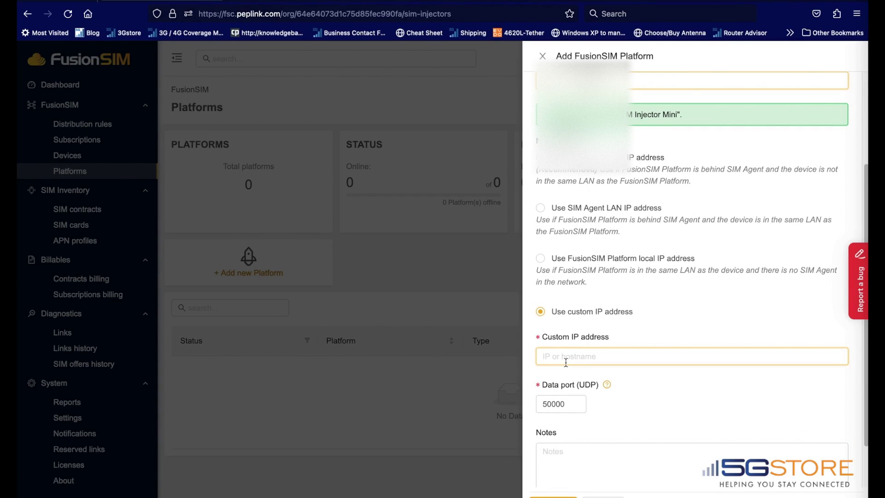
{"action": "key", "text": "ctrl+v"}
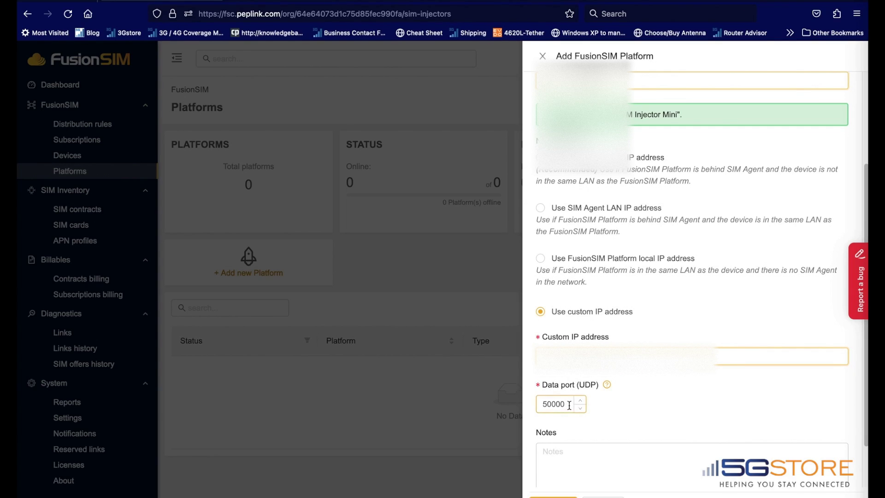
{"action": "scroll", "coordinate": [641, 423], "scroll_direction": "down", "scroll_amount": 2}
{"action": "left_click", "coordinate": [553, 497]}
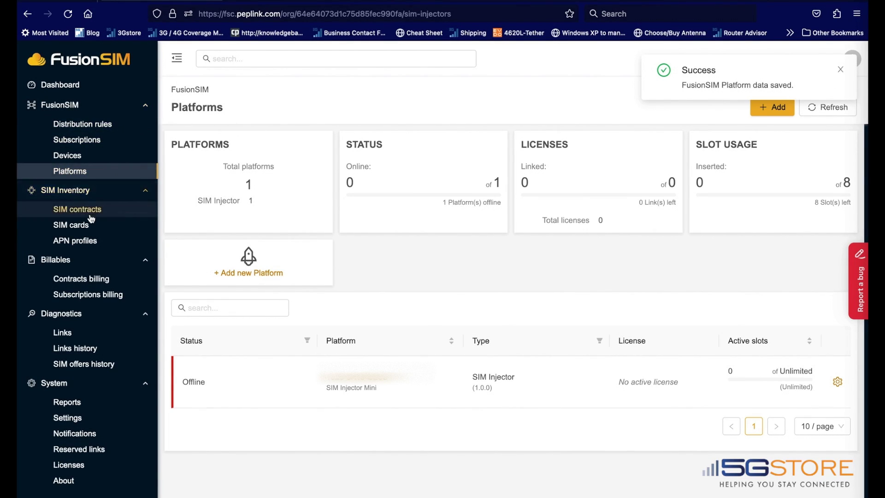
- Check the SIM cards list, then add a contract named 'AT&T Test' for the United States
{"action": "left_click", "coordinate": [86, 227]}
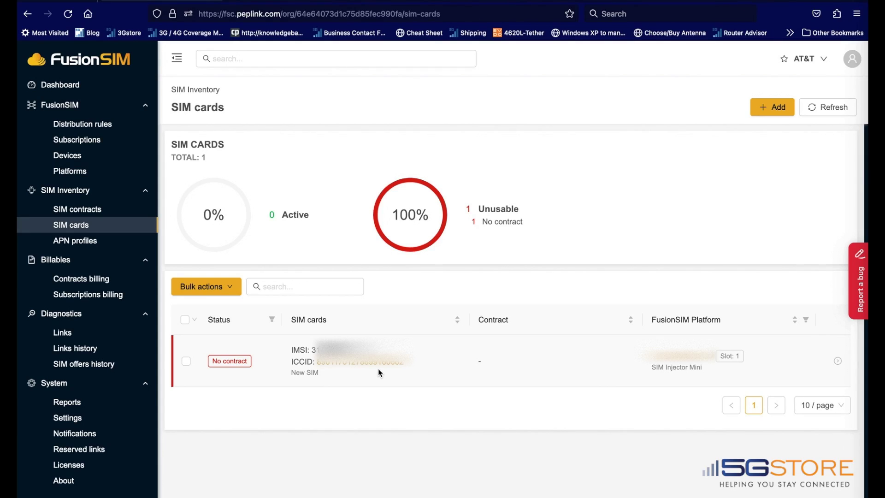
{"action": "left_click", "coordinate": [67, 212]}
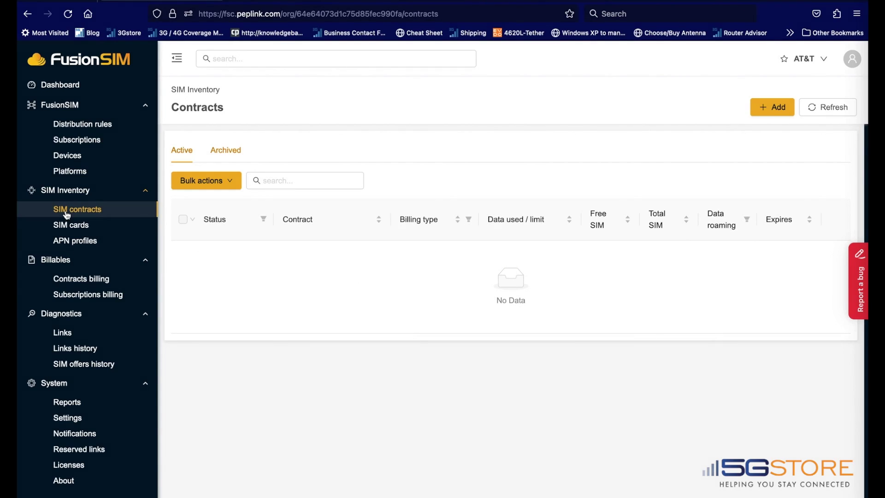
{"action": "left_click", "coordinate": [765, 107]}
{"action": "left_click", "coordinate": [679, 193]}
{"action": "type", "text": "AT&T Test"}
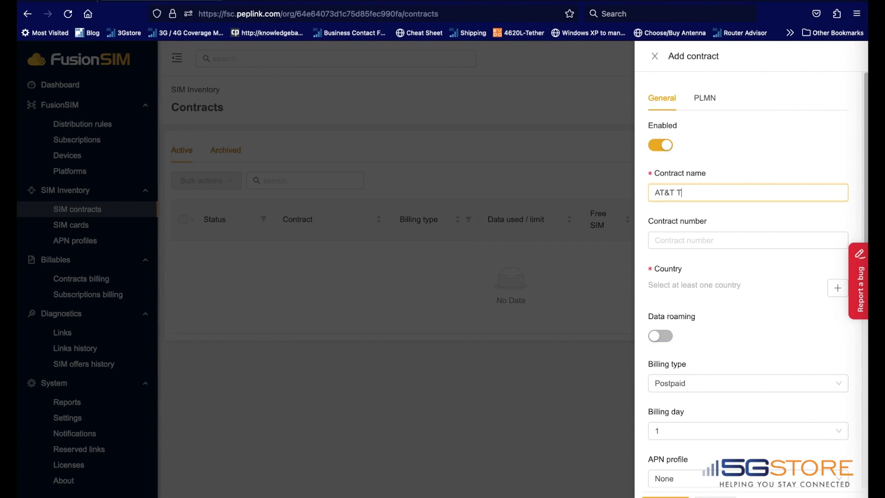
{"action": "left_click", "coordinate": [838, 288]}
{"action": "type", "text": "united"}
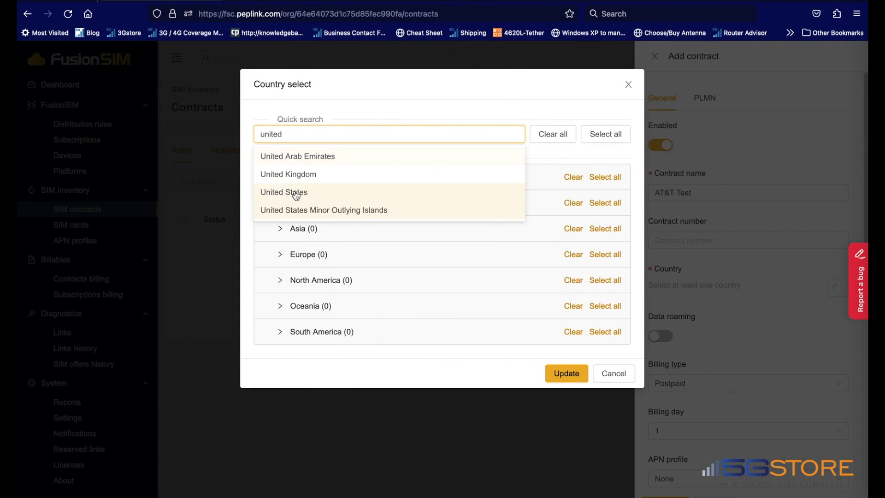
{"action": "left_click", "coordinate": [290, 192]}
{"action": "left_click", "coordinate": [566, 373]}
- Make the contract Prepaid from today to 2023-08-31 with a 1 GB data limit, and save it
{"action": "scroll", "coordinate": [719, 336], "scroll_direction": "down", "scroll_amount": 5}
{"action": "left_click", "coordinate": [696, 185]}
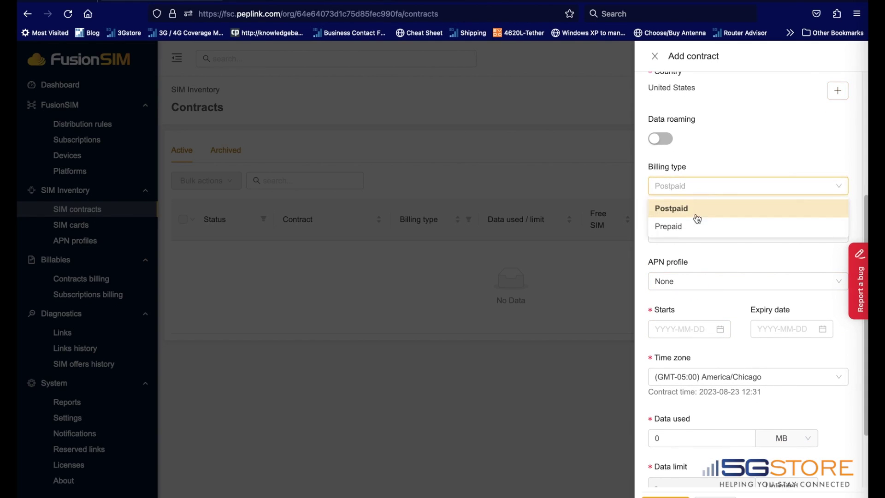
{"action": "left_click", "coordinate": [693, 226]}
{"action": "left_click", "coordinate": [692, 233]}
{"action": "left_click", "coordinate": [685, 281]}
{"action": "left_click", "coordinate": [725, 396]}
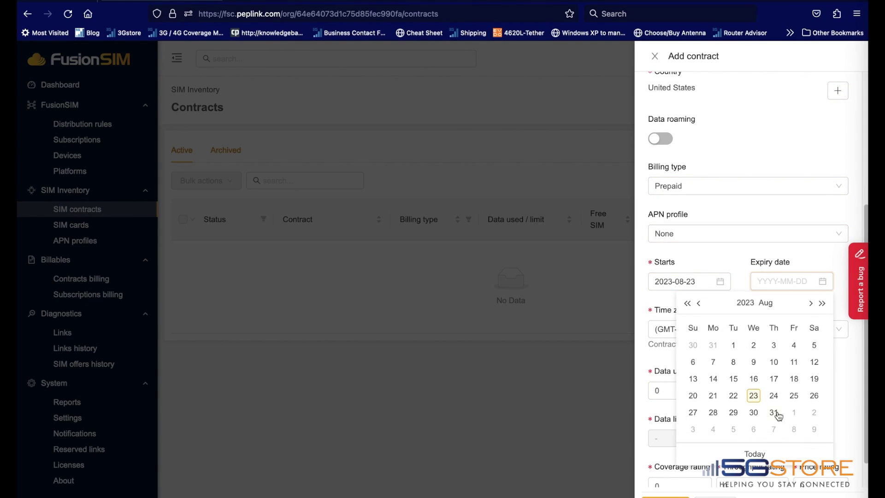
{"action": "left_click", "coordinate": [776, 413]}
{"action": "scroll", "coordinate": [760, 369], "scroll_direction": "down", "scroll_amount": 1}
{"action": "left_click", "coordinate": [786, 403]}
{"action": "left_click", "coordinate": [790, 462]}
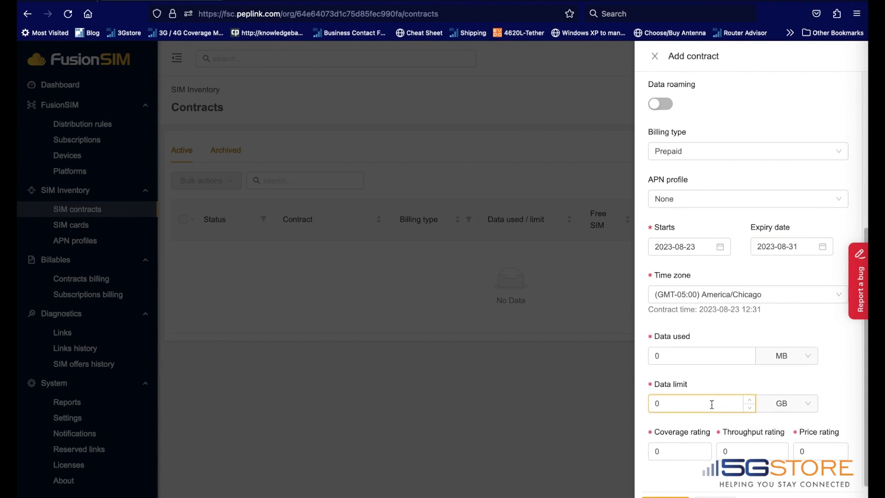
{"action": "double_click", "coordinate": [711, 401]}
{"action": "type", "text": "1"}
{"action": "key", "text": "Return"}
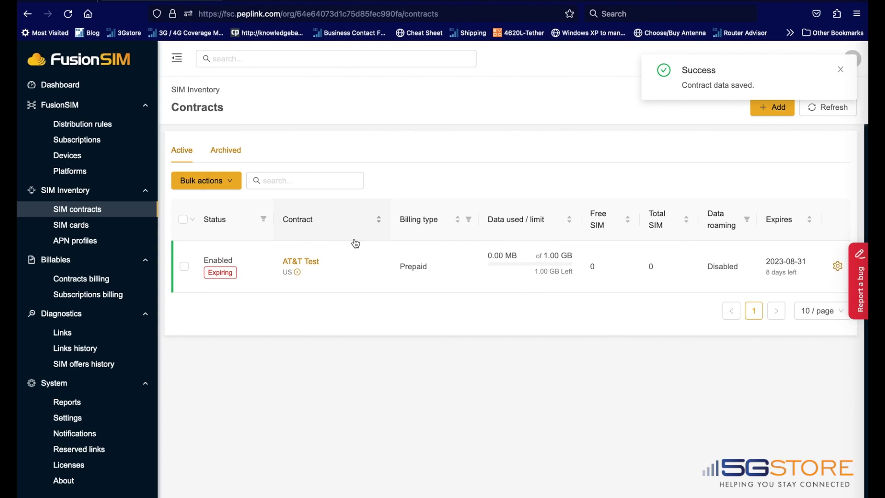
- Add the SIM Injector Mini's free SIM card to the AT&T Test contract's SIM cards
{"action": "left_click", "coordinate": [300, 261]}
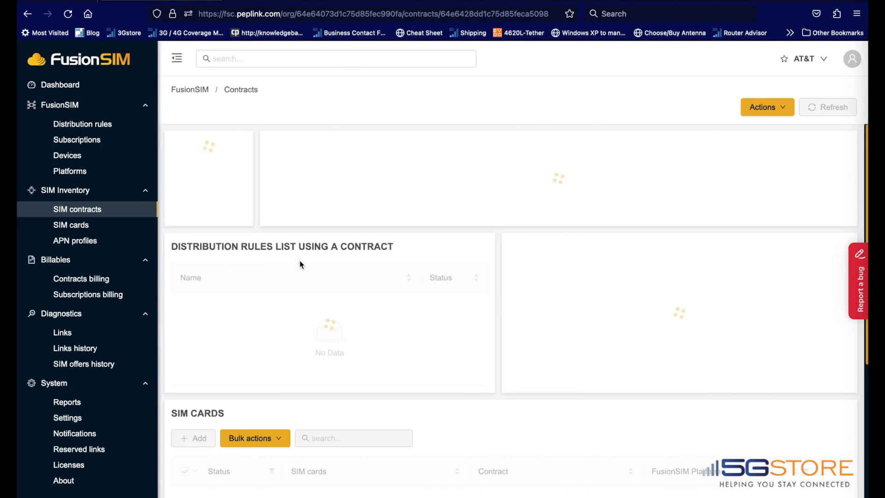
{"action": "scroll", "coordinate": [405, 263], "scroll_direction": "down", "scroll_amount": 4}
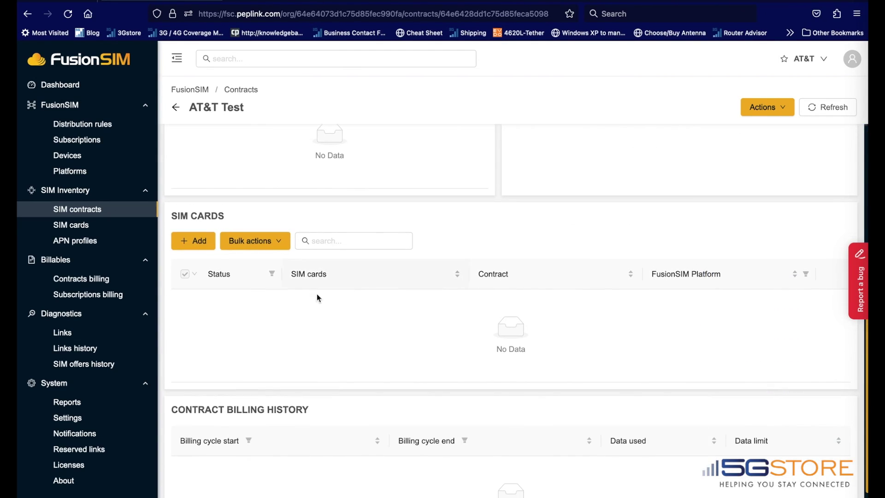
{"action": "left_click", "coordinate": [205, 243]}
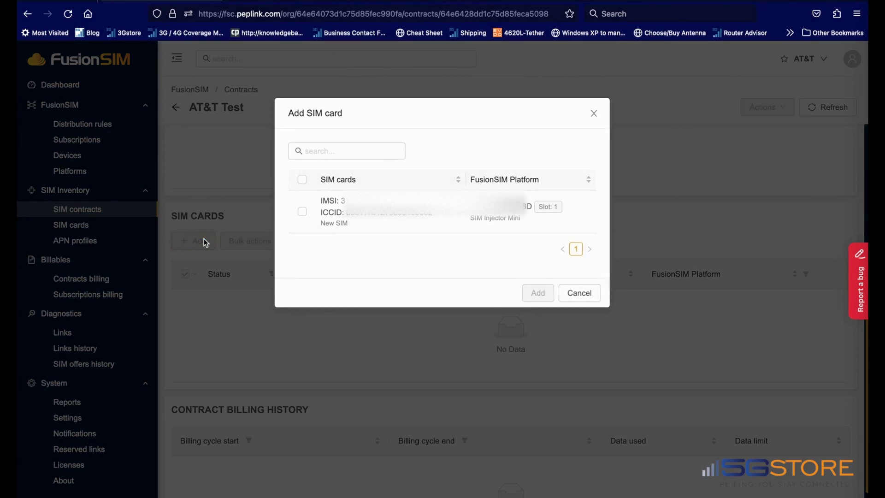
{"action": "left_click", "coordinate": [300, 212]}
{"action": "left_click", "coordinate": [543, 293]}
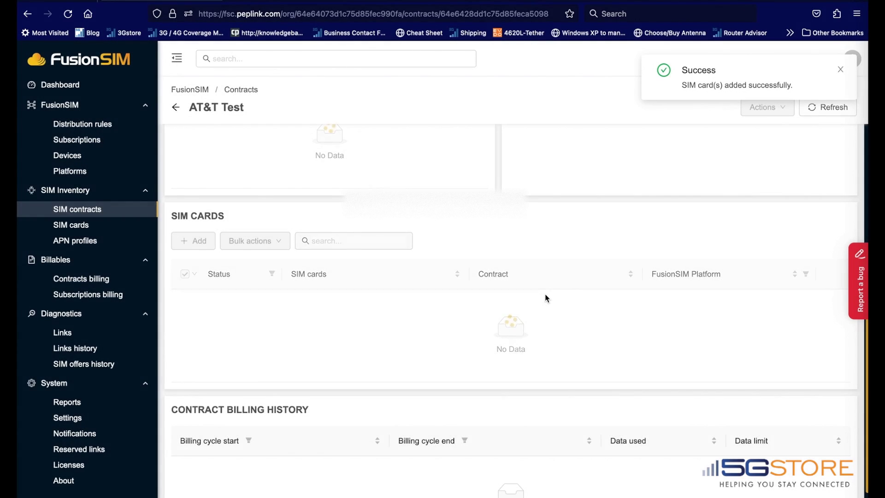
- Create and save a distribution rule named 'AT&T Test'
{"action": "left_click", "coordinate": [74, 126]}
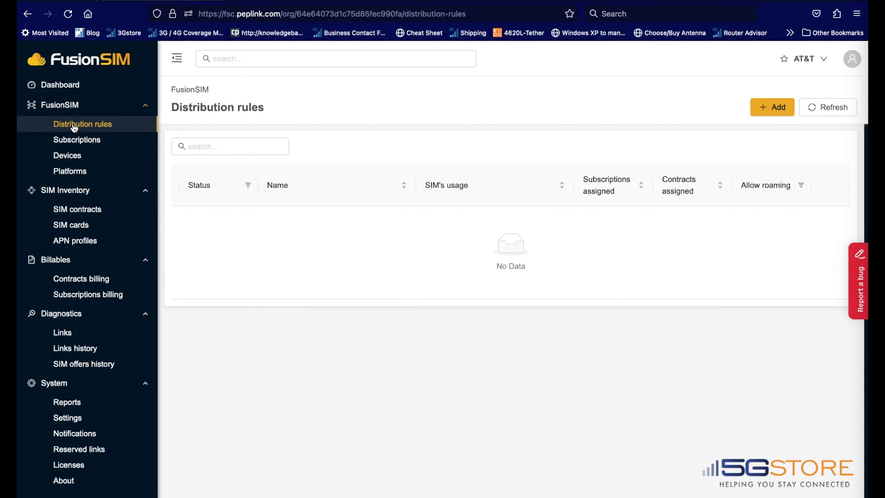
{"action": "left_click", "coordinate": [770, 109]}
{"action": "left_click", "coordinate": [688, 192]}
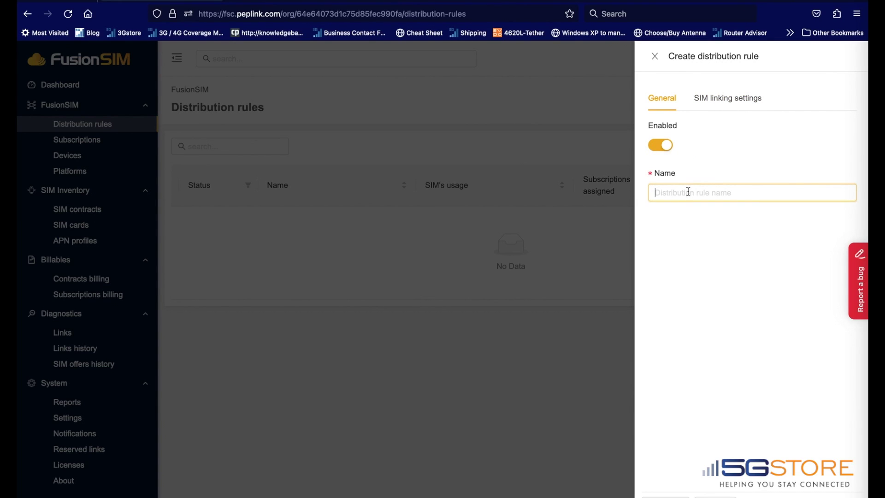
{"action": "type", "text": "AT&T Test"}
{"action": "left_click", "coordinate": [672, 375]}
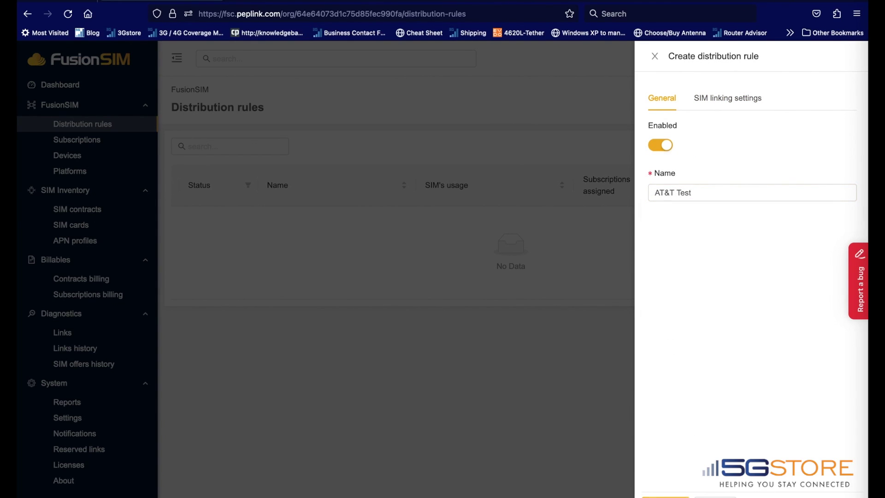
{"action": "left_click", "coordinate": [665, 497]}
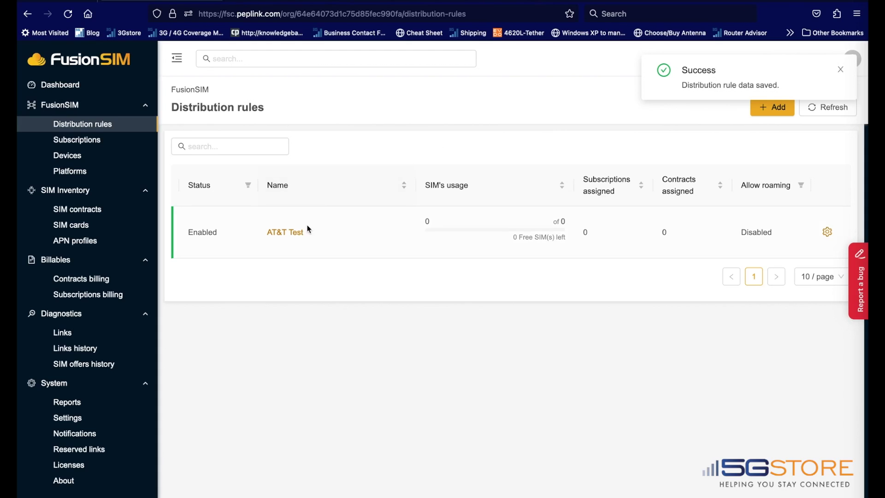
- Assign the AT&T Test contract to the AT&T Test rule
{"action": "left_click", "coordinate": [297, 232]}
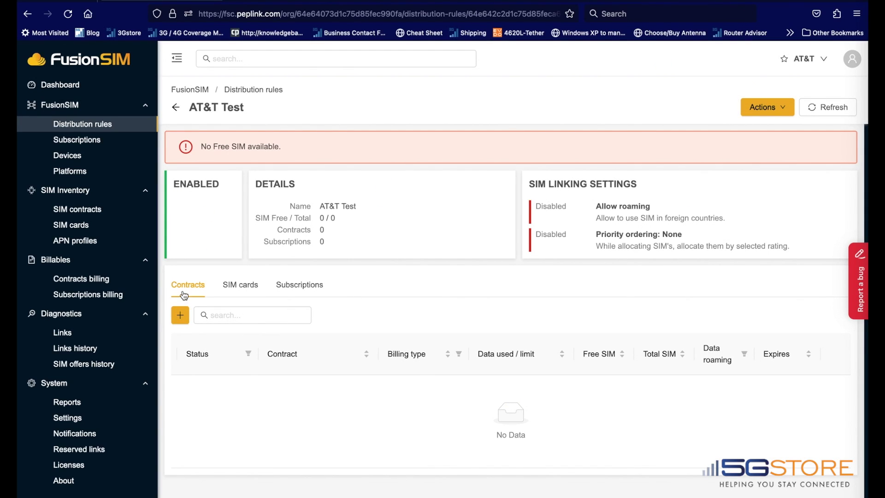
{"action": "left_click", "coordinate": [180, 315]}
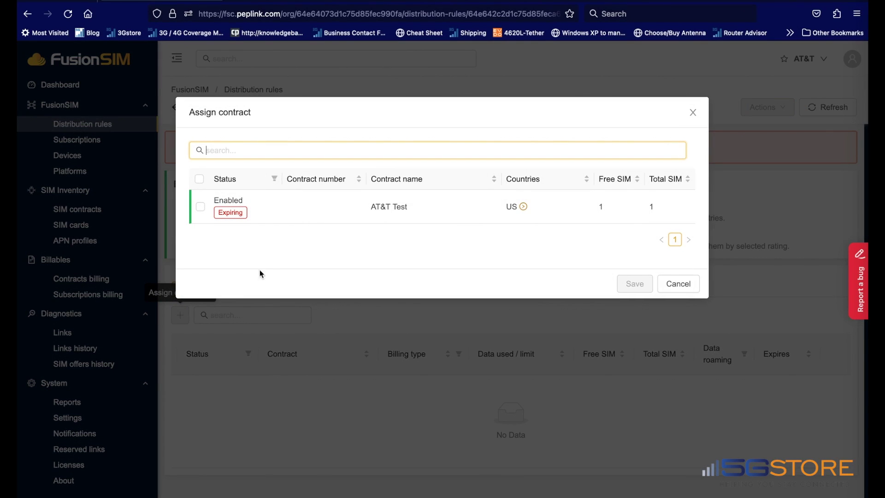
{"action": "left_click", "coordinate": [199, 209]}
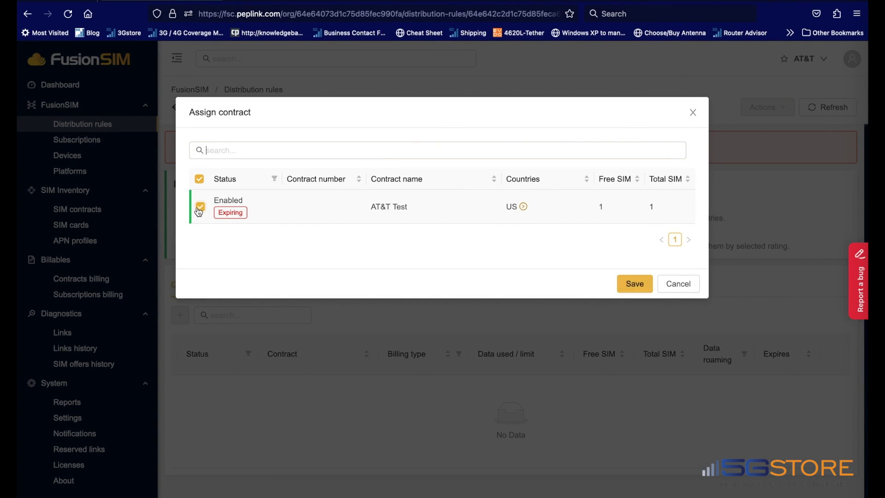
{"action": "left_click", "coordinate": [635, 285]}
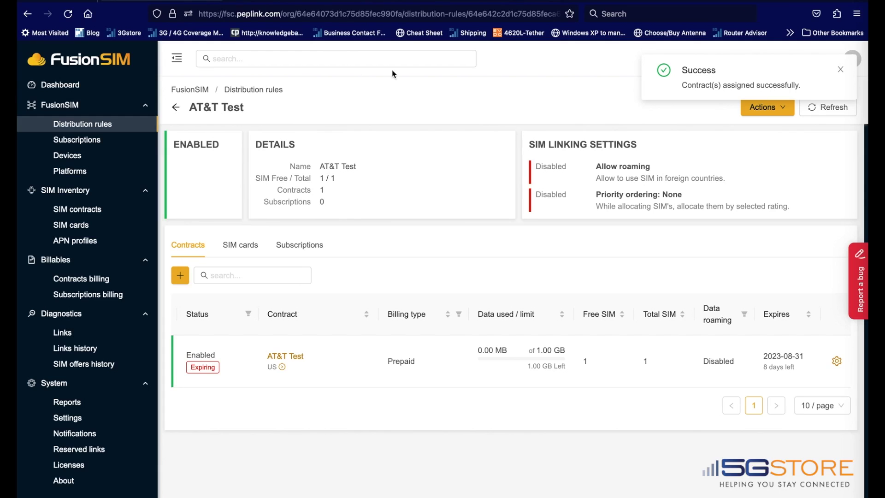
- Start a new subscription named 'AT&T Test' with a SIM limit of 1
{"action": "left_click", "coordinate": [78, 146]}
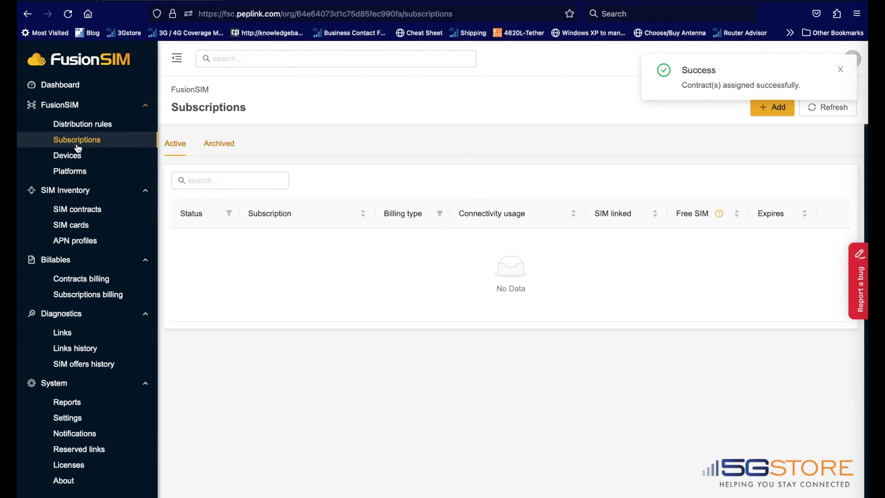
{"action": "left_click", "coordinate": [771, 109]}
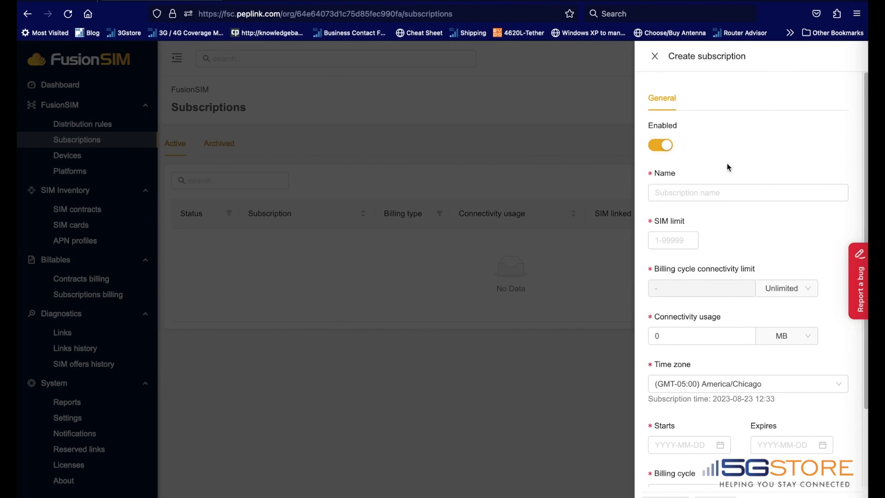
{"action": "left_click", "coordinate": [728, 193]}
{"action": "type", "text": "AT&T"}
{"action": "left_click", "coordinate": [717, 205]}
{"action": "key", "text": "Tab"}
{"action": "type", "text": "1"}
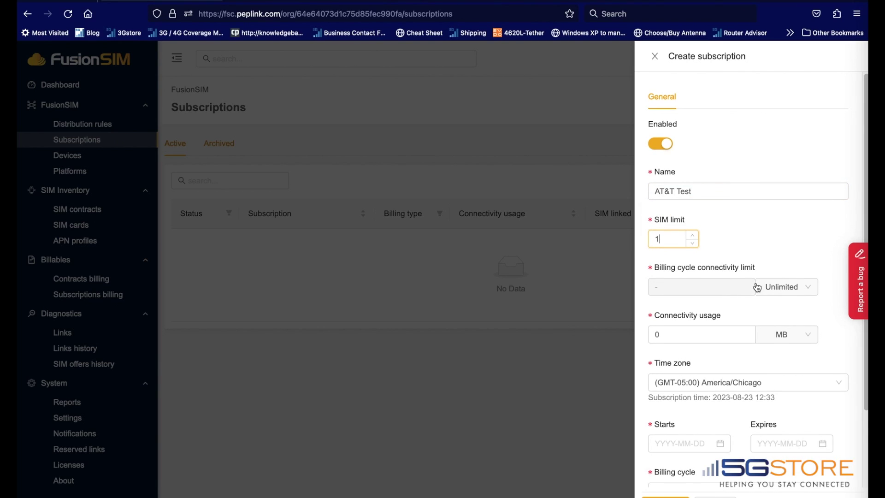
- Set 1 GB connectivity usage, dates 2023-08-23 to 2023-08-31, Prepaid billing, and save
{"action": "scroll", "coordinate": [765, 284], "scroll_direction": "down", "scroll_amount": 2}
{"action": "scroll", "coordinate": [697, 381], "scroll_direction": "down", "scroll_amount": 1}
{"action": "left_click", "coordinate": [795, 247]}
{"action": "left_click", "coordinate": [783, 282]}
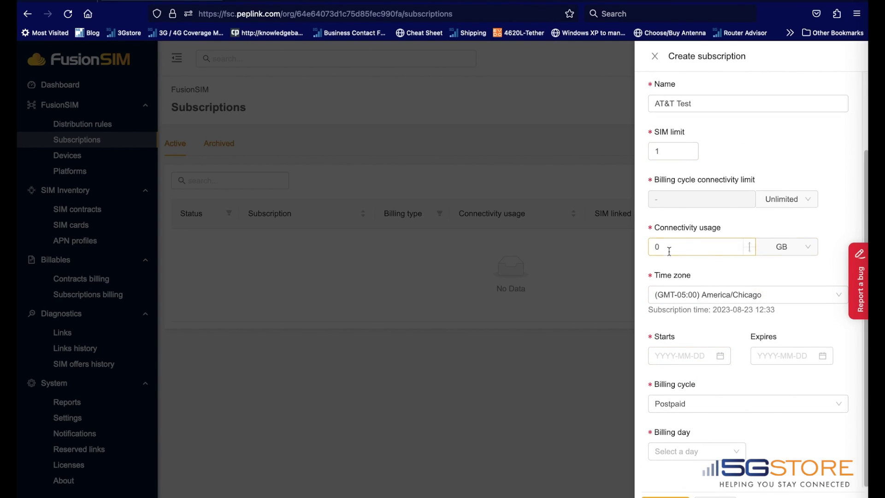
{"action": "double_click", "coordinate": [657, 247]}
{"action": "type", "text": "1"}
{"action": "left_click", "coordinate": [680, 355]}
{"action": "left_click", "coordinate": [723, 274]}
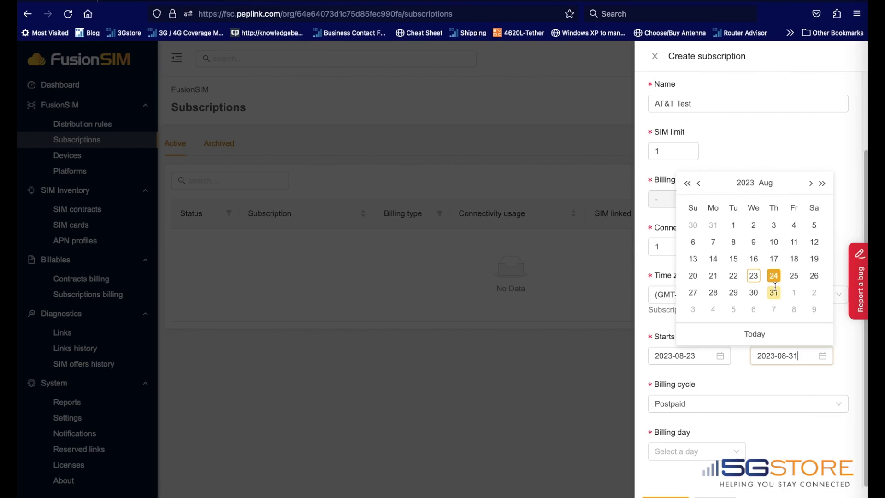
{"action": "left_click", "coordinate": [773, 292]}
{"action": "left_click", "coordinate": [747, 403]}
{"action": "left_click", "coordinate": [667, 443]}
{"action": "left_click", "coordinate": [665, 496]}
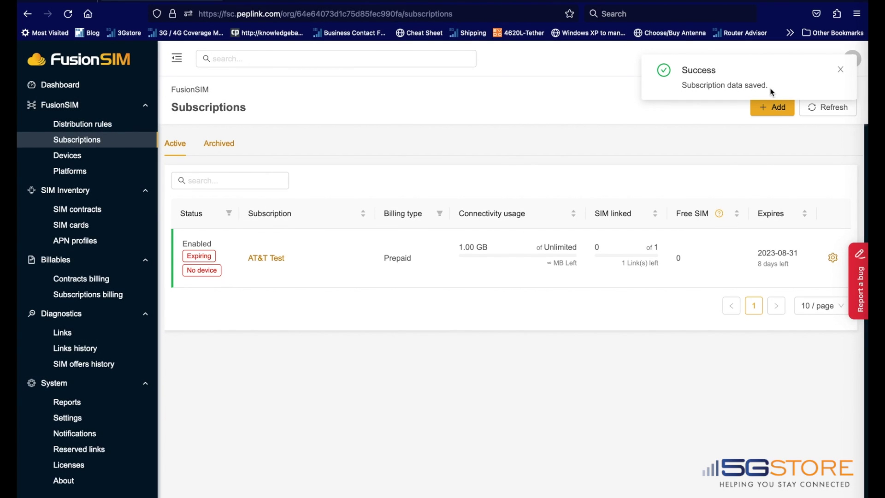
- Assign the AT&T Test distribution rule to the AT&T Test subscription
{"action": "left_click", "coordinate": [276, 260]}
{"action": "scroll", "coordinate": [275, 263], "scroll_direction": "down", "scroll_amount": 2}
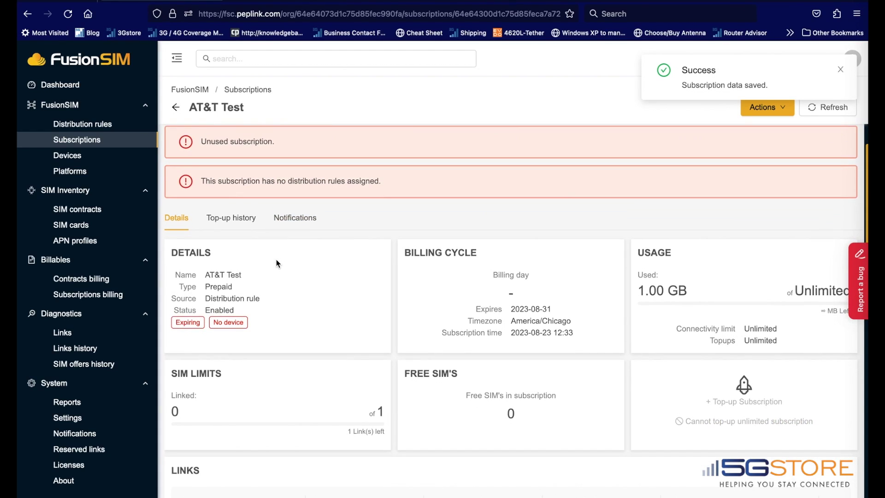
{"action": "scroll", "coordinate": [278, 263], "scroll_direction": "down", "scroll_amount": 1}
{"action": "scroll", "coordinate": [276, 263], "scroll_direction": "down", "scroll_amount": 8}
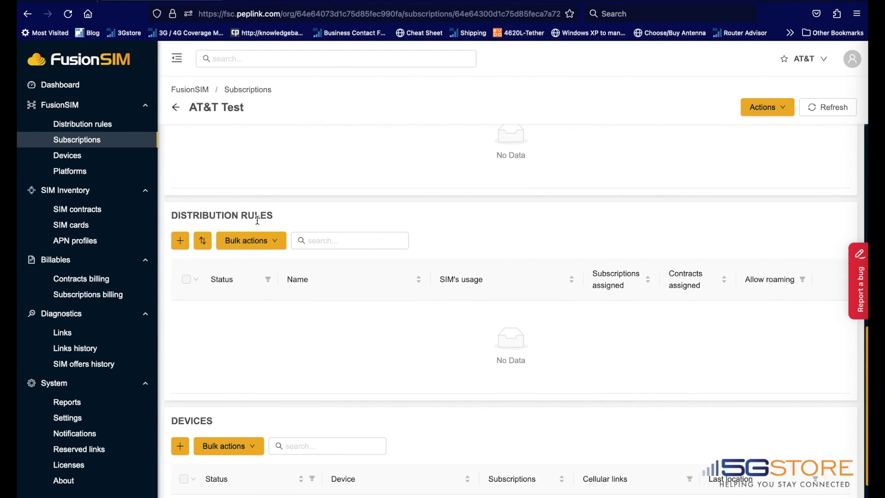
{"action": "left_click", "coordinate": [180, 241]}
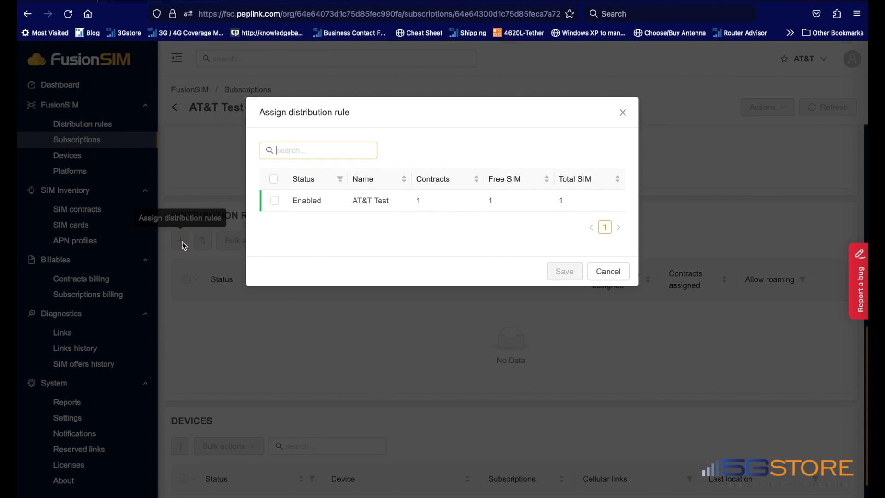
{"action": "left_click", "coordinate": [274, 201]}
{"action": "left_click", "coordinate": [571, 271]}
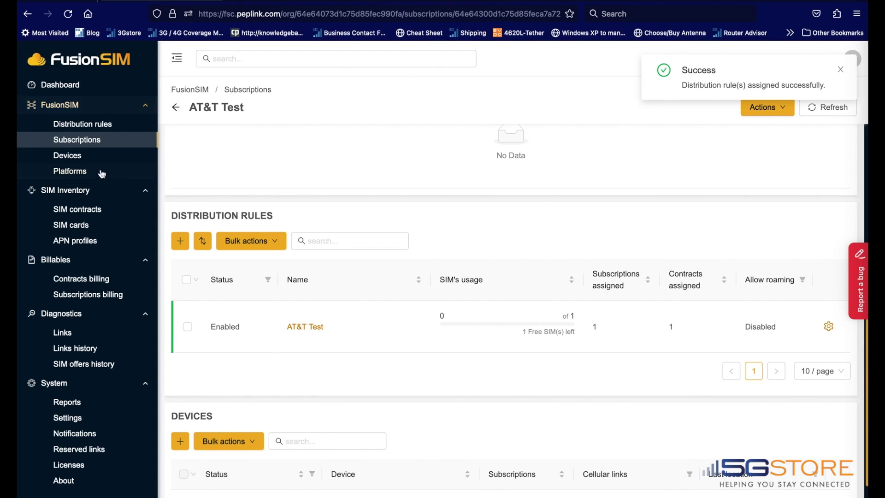
- Add a new device using the UBR Plus router's pasted serial number
{"action": "left_click", "coordinate": [97, 156]}
{"action": "left_click", "coordinate": [775, 108]}
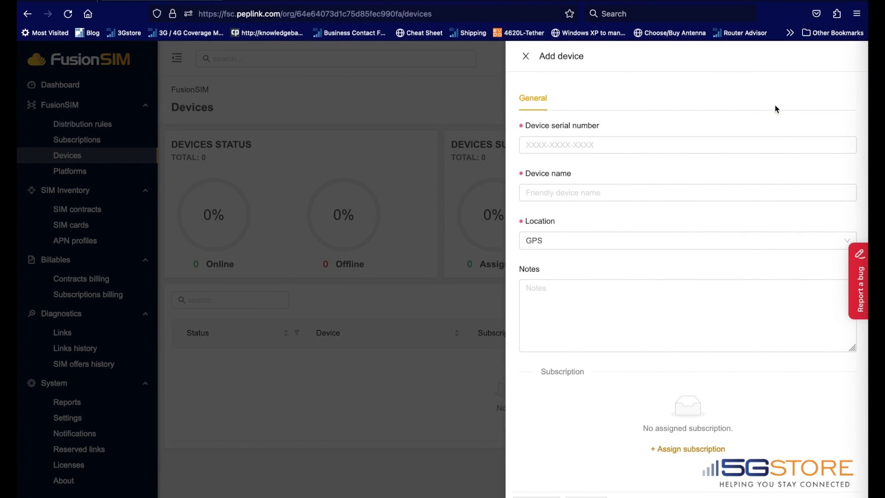
{"action": "left_click", "coordinate": [573, 145]}
{"action": "key", "text": "super+v"}
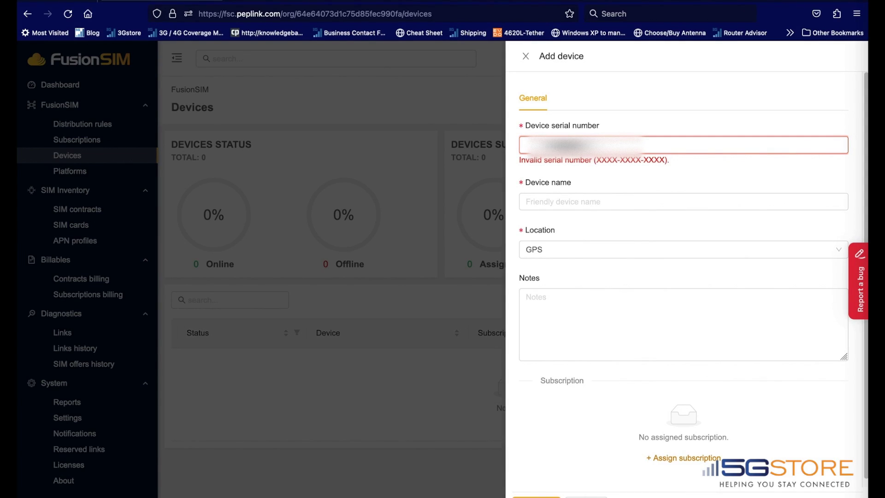
{"action": "left_click", "coordinate": [493, 127]}
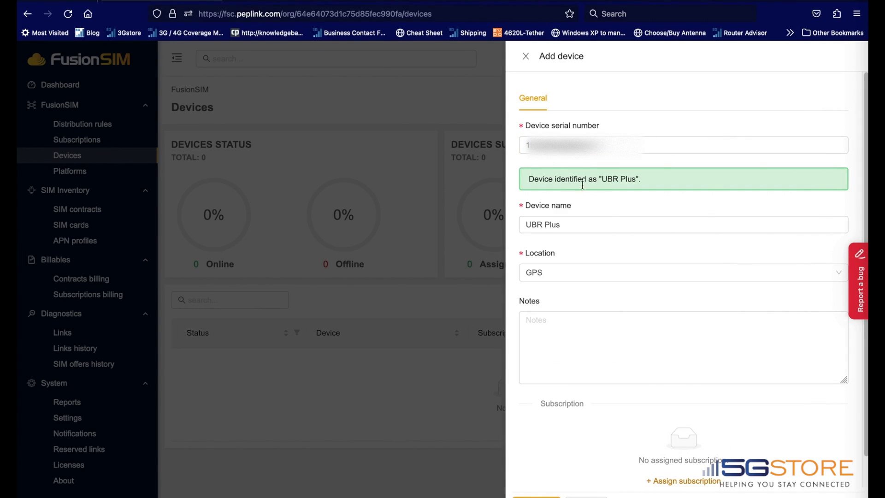
- Set the device location to Manual with country United States, and save it
{"action": "left_click", "coordinate": [547, 272]}
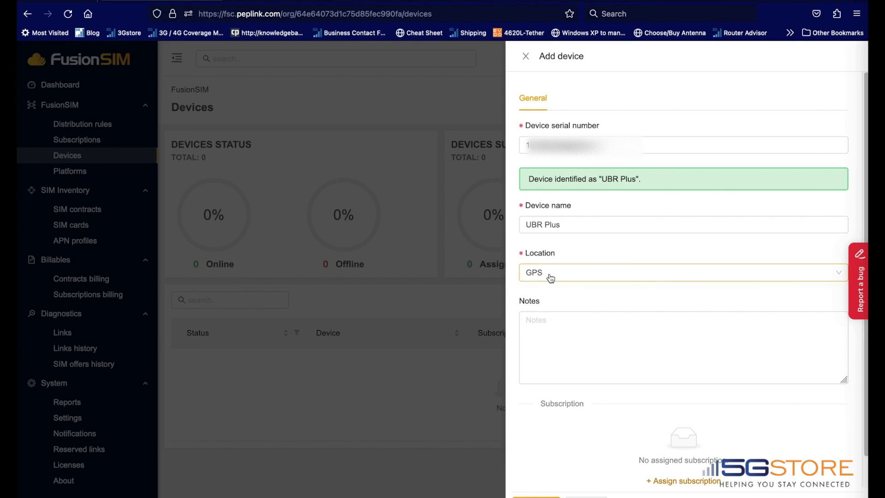
{"action": "left_click", "coordinate": [553, 310]}
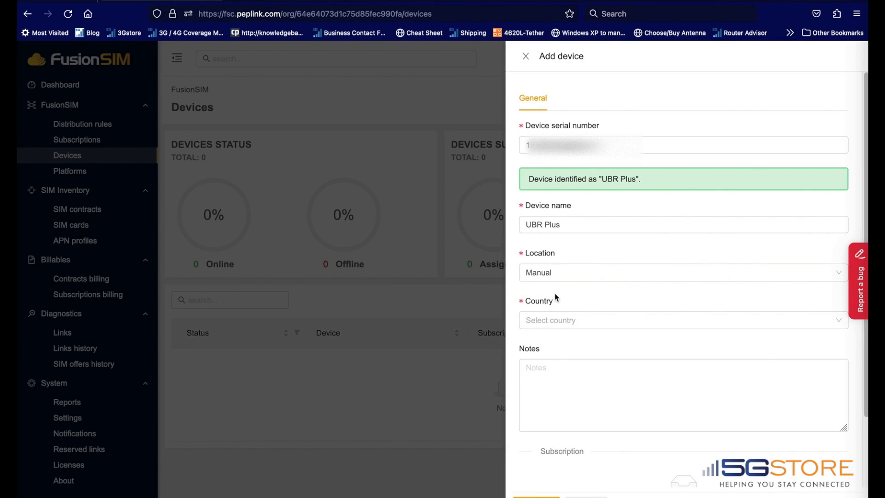
{"action": "left_click", "coordinate": [559, 320]}
{"action": "type", "text": "united s"}
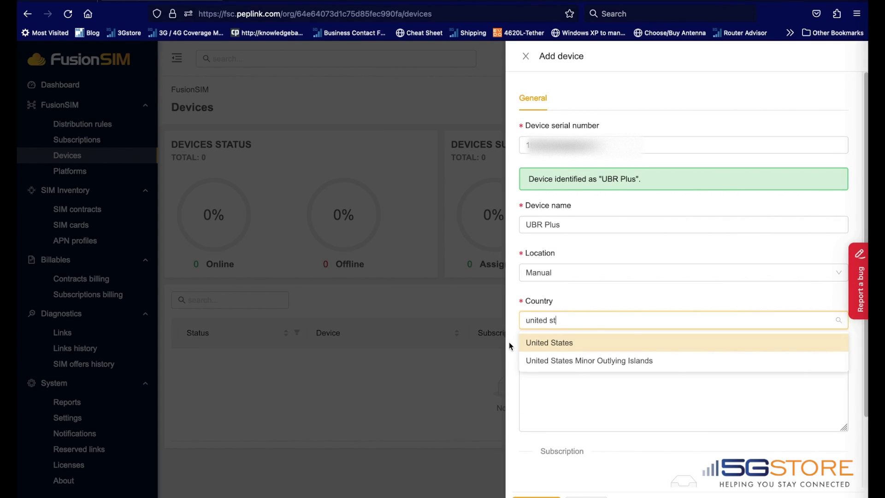
{"action": "type", "text": "t"}
{"action": "left_click", "coordinate": [527, 342]}
{"action": "left_click", "coordinate": [590, 391]}
{"action": "scroll", "coordinate": [588, 408], "scroll_direction": "down", "scroll_amount": 1}
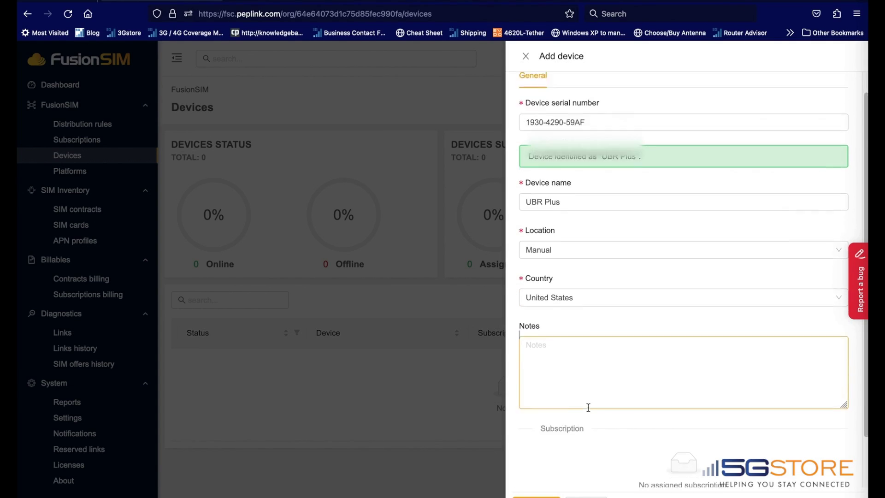
{"action": "scroll", "coordinate": [577, 472], "scroll_direction": "down", "scroll_amount": 2}
{"action": "left_click", "coordinate": [577, 472]}
{"action": "left_click", "coordinate": [536, 496]}
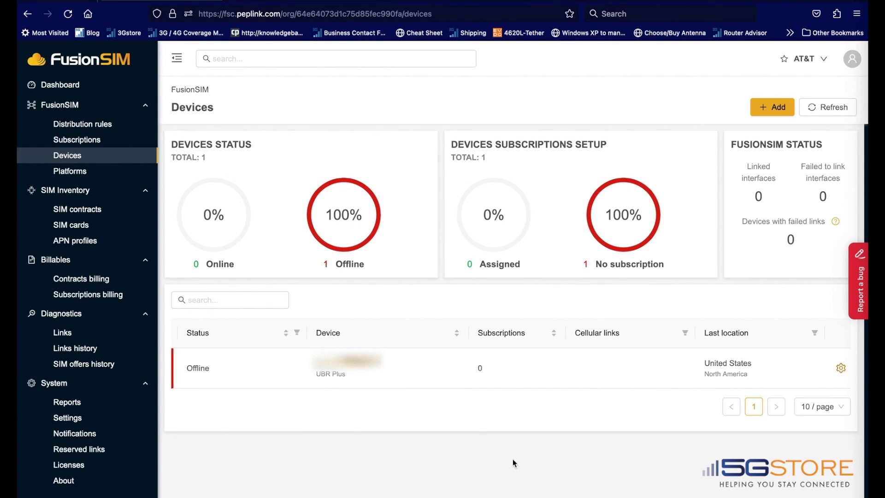
- From the UBR Plus device's Subscriptions section, assign AT&T Test and save the device
{"action": "left_click", "coordinate": [331, 373]}
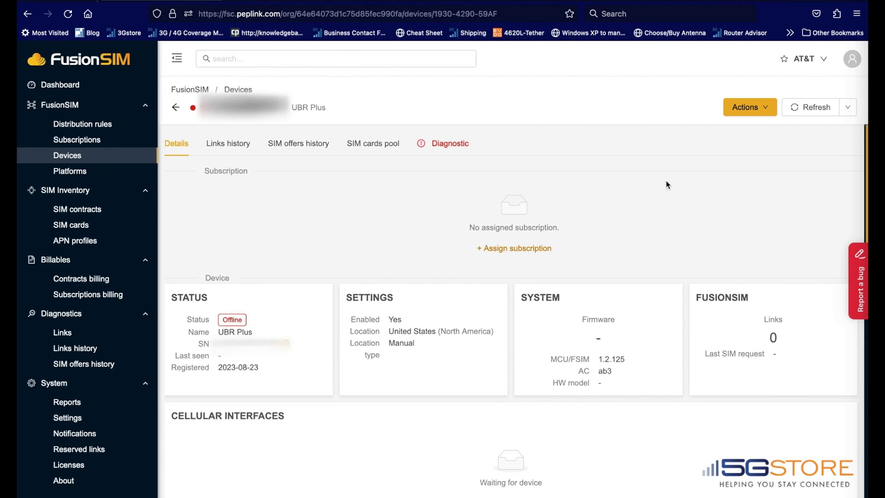
{"action": "scroll", "coordinate": [666, 184], "scroll_direction": "down", "scroll_amount": 6}
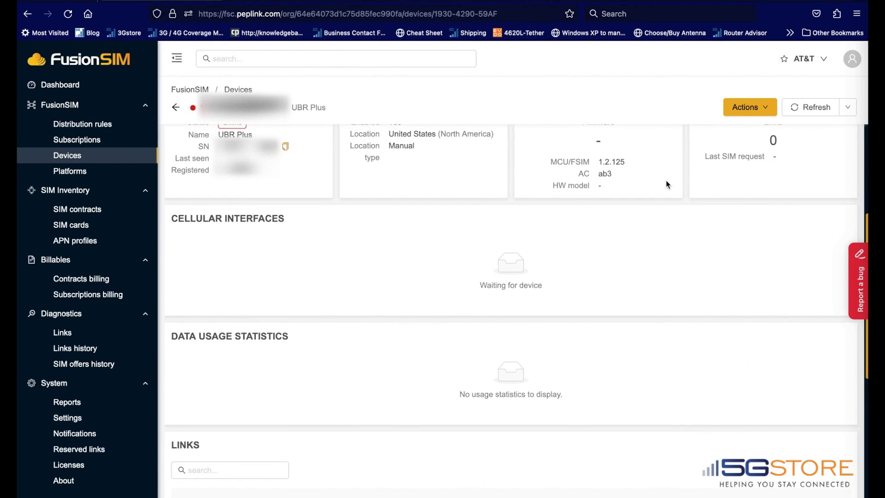
{"action": "scroll", "coordinate": [571, 230], "scroll_direction": "down", "scroll_amount": 5}
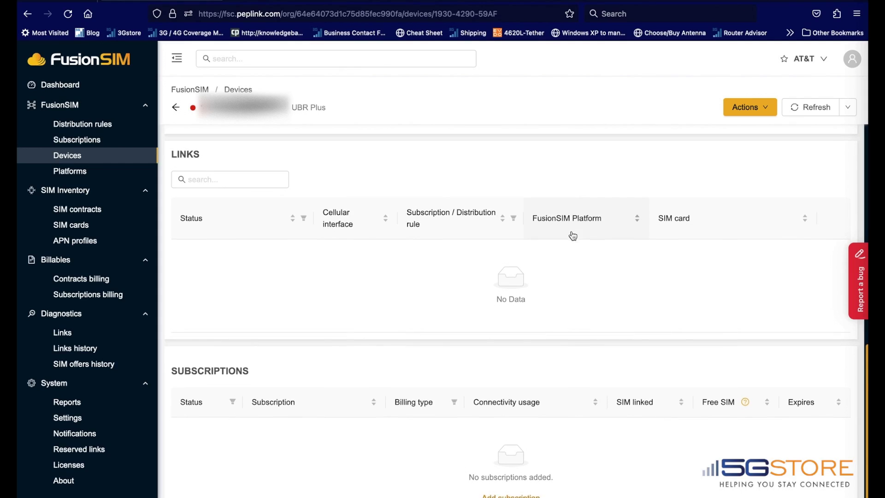
{"action": "left_click", "coordinate": [499, 475]}
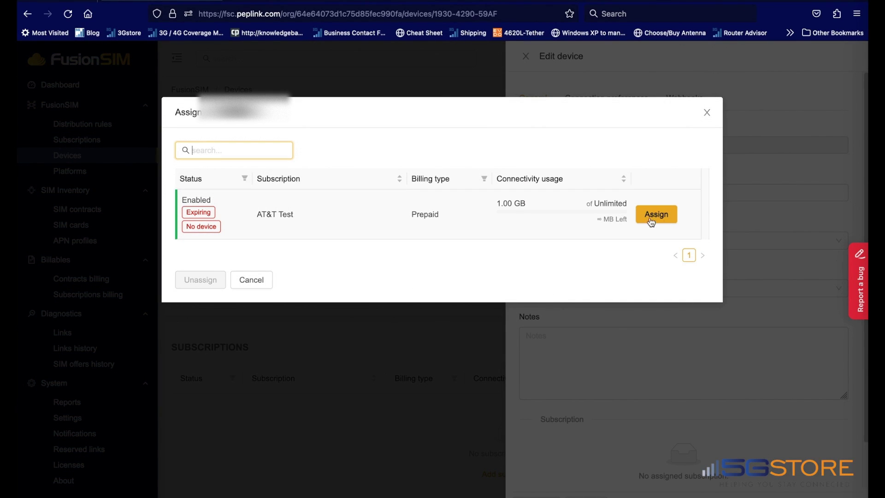
{"action": "left_click", "coordinate": [657, 216]}
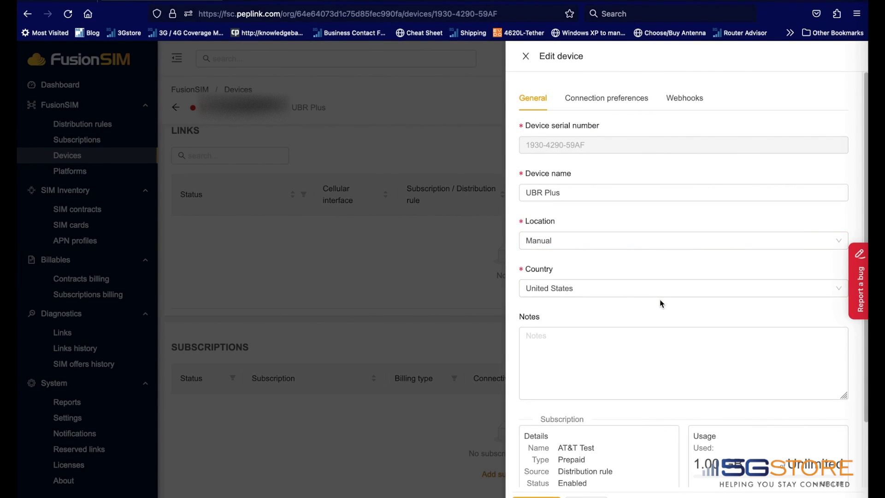
{"action": "scroll", "coordinate": [661, 302], "scroll_direction": "down", "scroll_amount": 2}
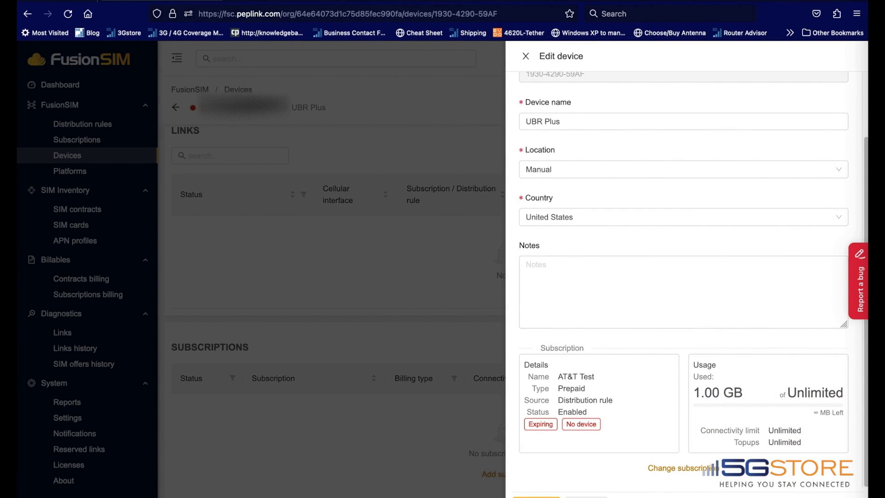
{"action": "left_click", "coordinate": [536, 496]}
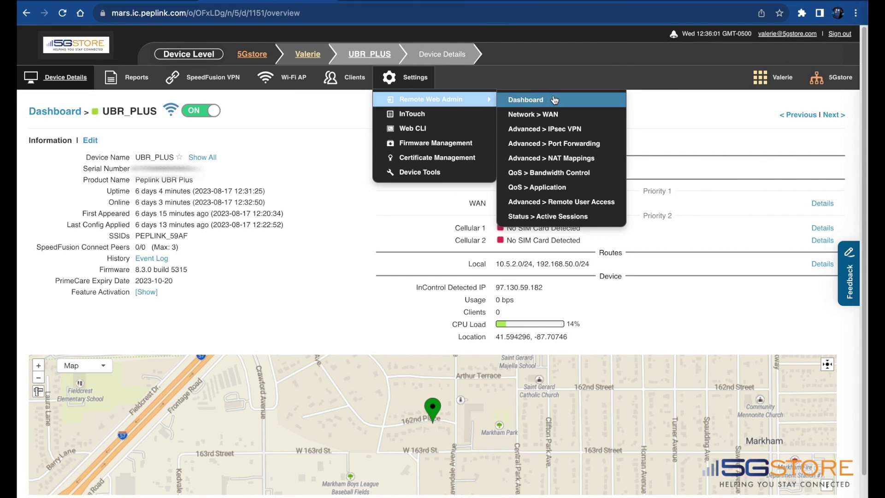
- Show the UBR Plus dashboard's WAN connection status and bring up the Cellular 1 settings
{"action": "left_click", "coordinate": [560, 96]}
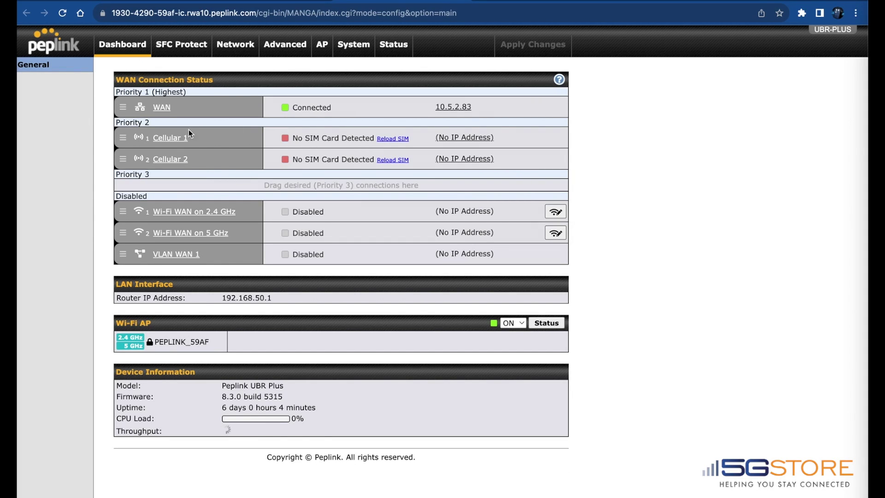
{"action": "left_click", "coordinate": [173, 139]}
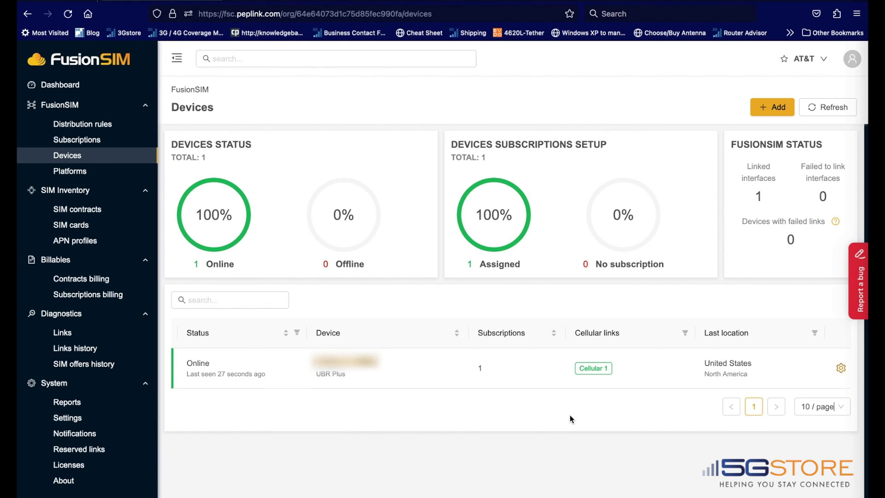
- Show the UBR Plus Cellular 1 link information down to its 'linked successfully' status
{"action": "left_click", "coordinate": [594, 371]}
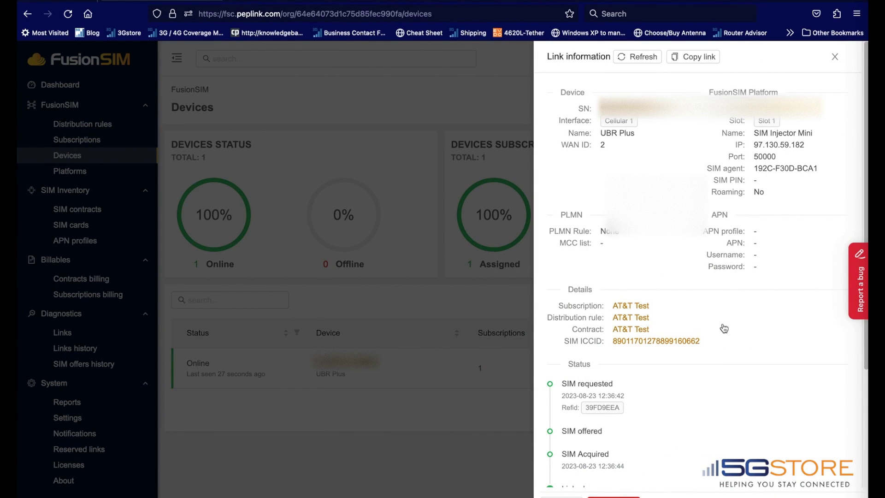
{"action": "scroll", "coordinate": [718, 350], "scroll_direction": "down", "scroll_amount": 3}
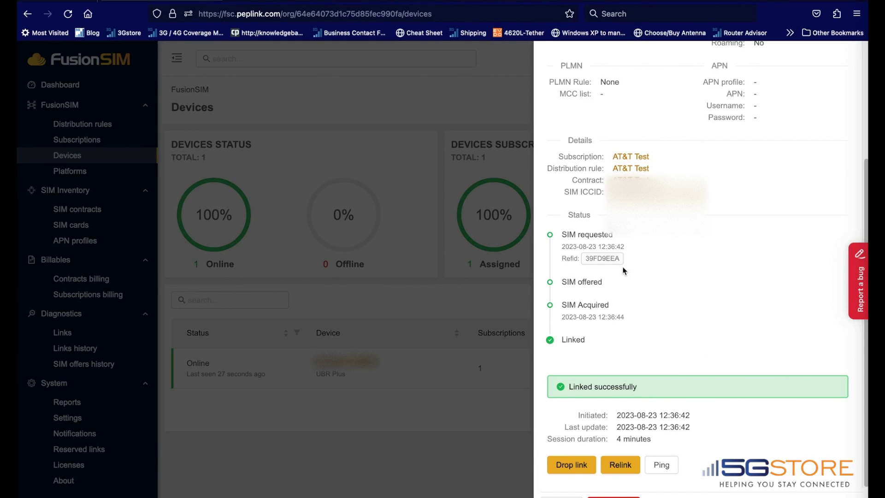